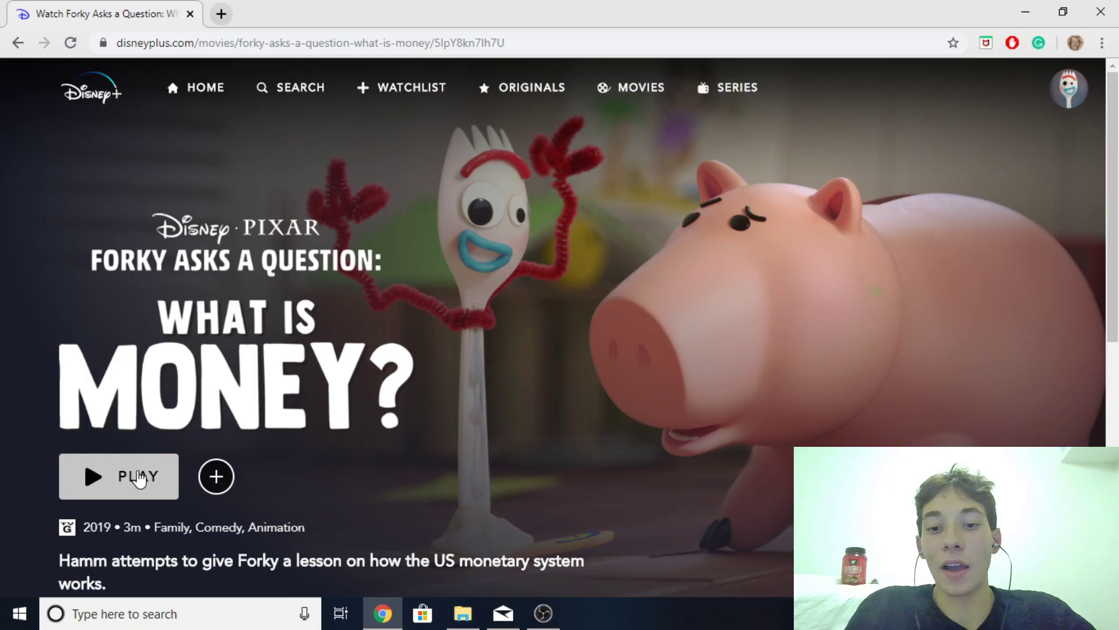
Step: Play Forky Asks a Question: What is Money? with English [CC] subtitles and open the subtitle styling settings
left_click(138, 479)
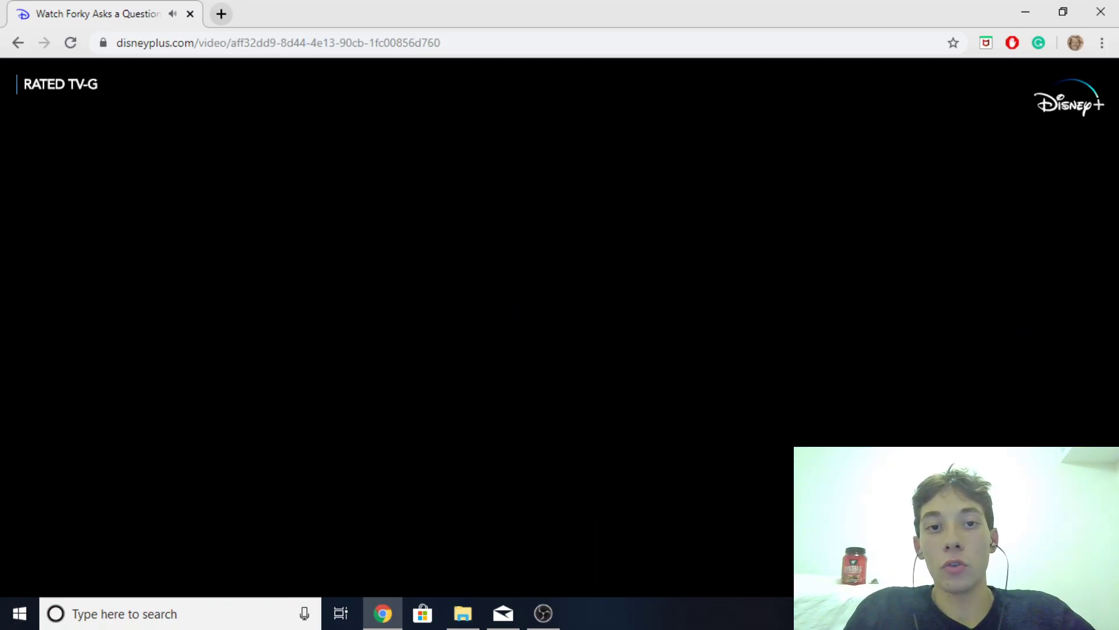
left_click(597, 68)
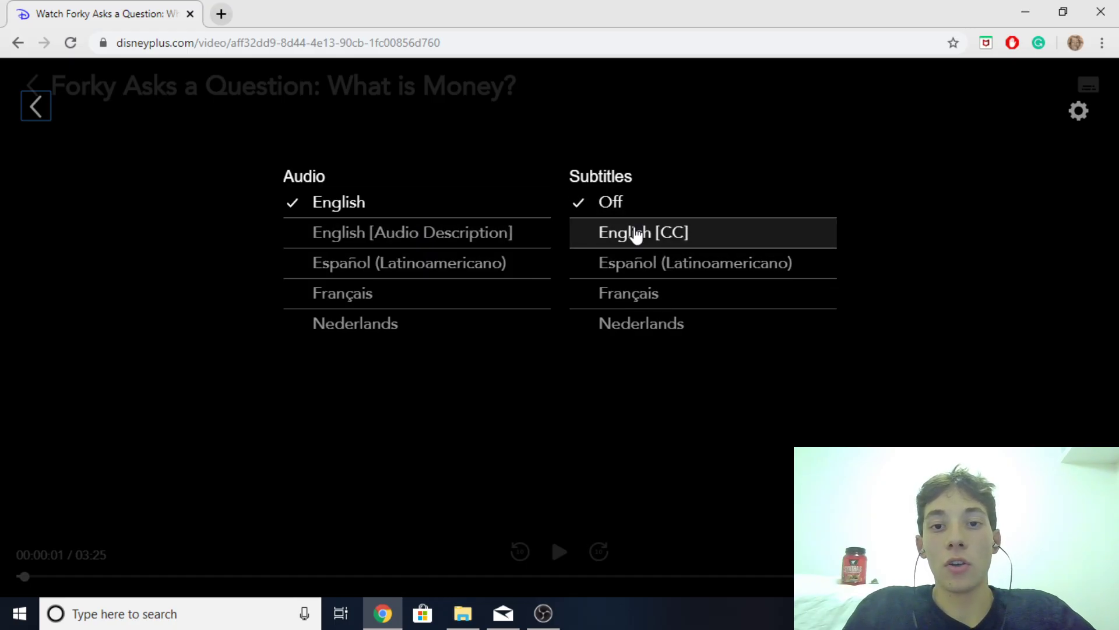
left_click(637, 235)
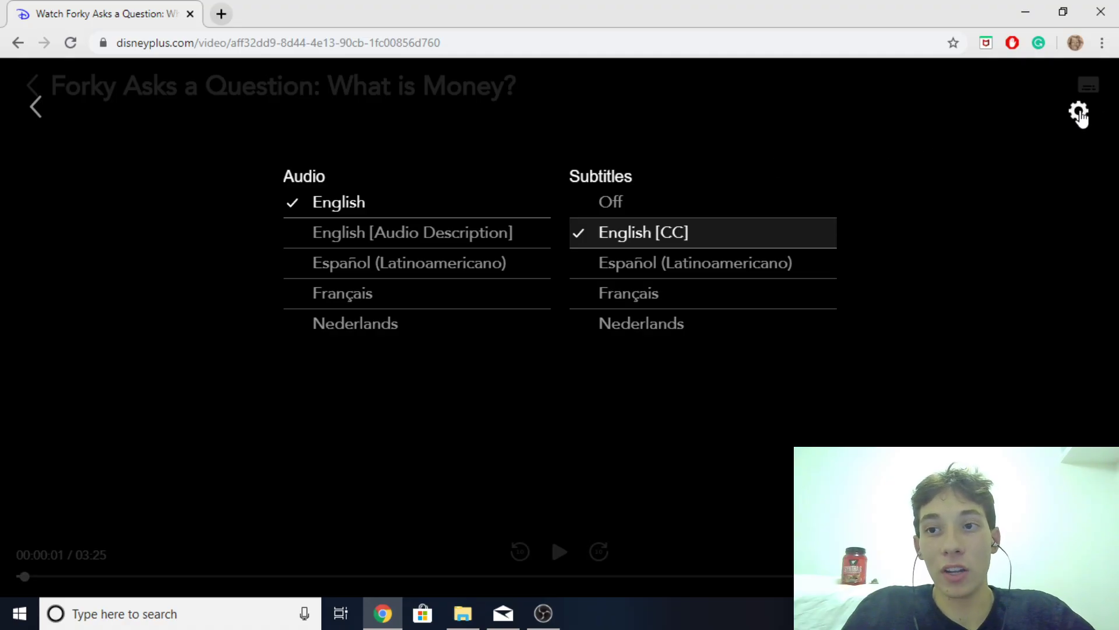
left_click(1079, 114)
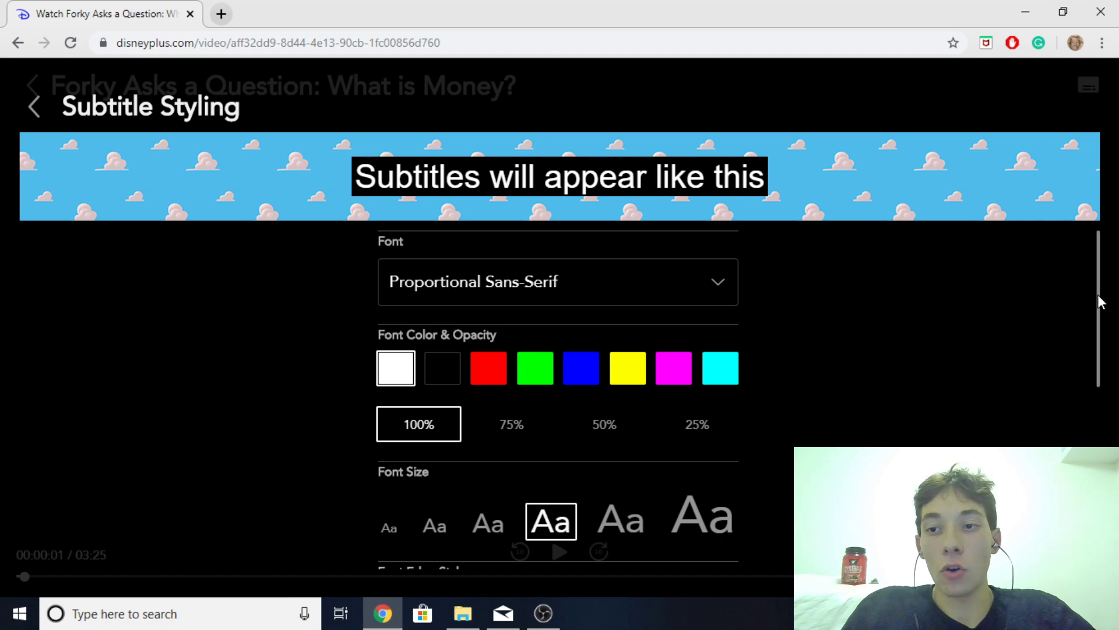
Step: Try the Monospace Serif and Proportional Serif subtitle fonts, and return the font to Proportional Sans-Serif
left_click_drag(1098, 295, 743, 256)
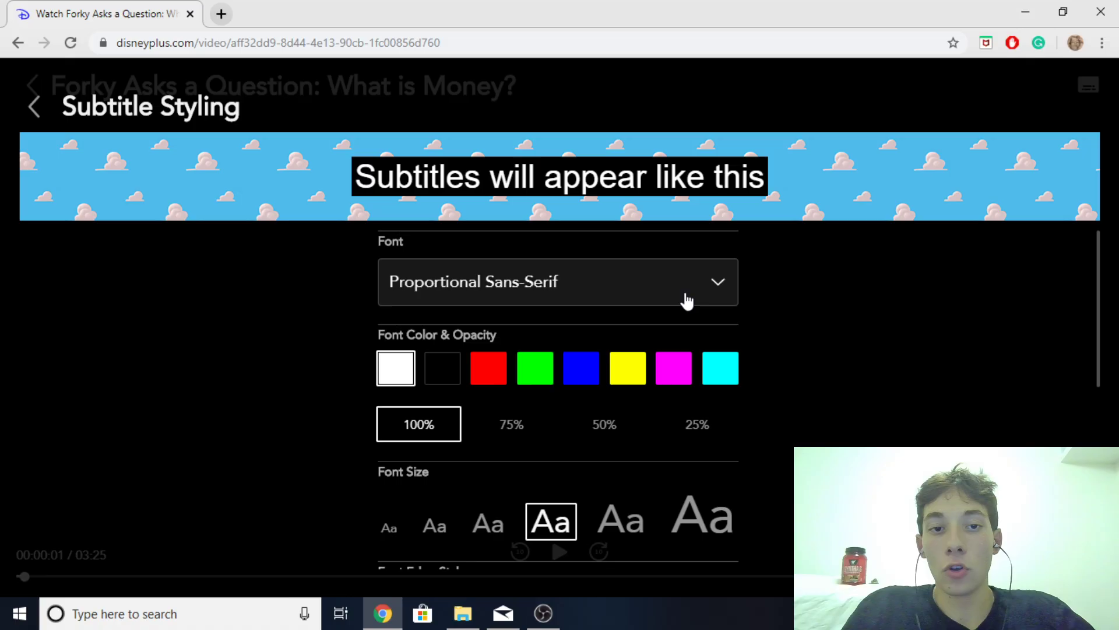
left_click(720, 290)
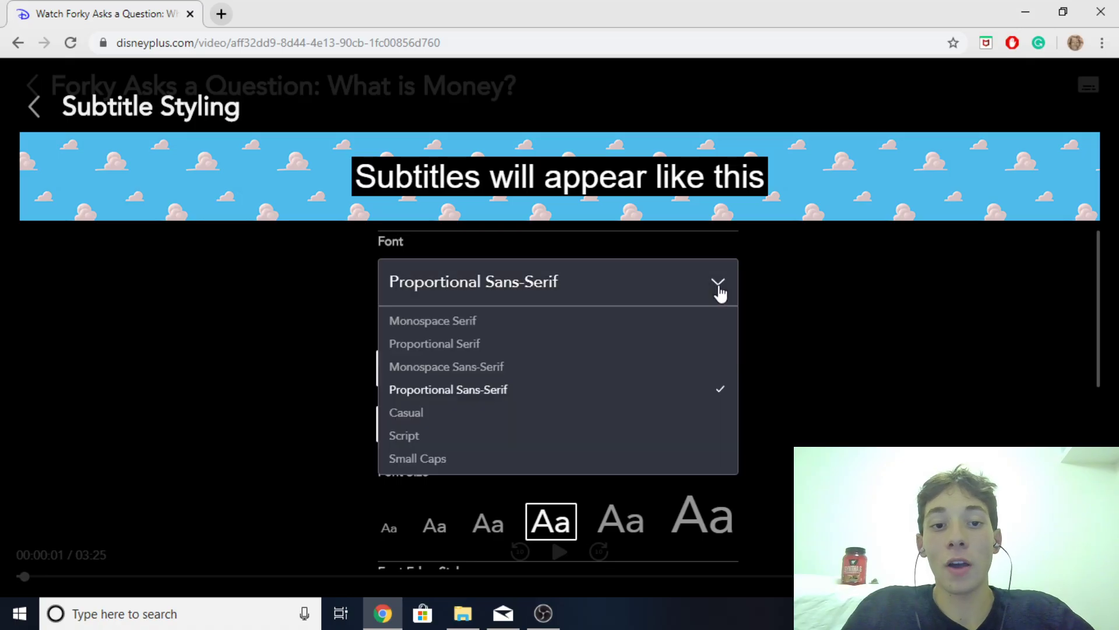
left_click(680, 326)
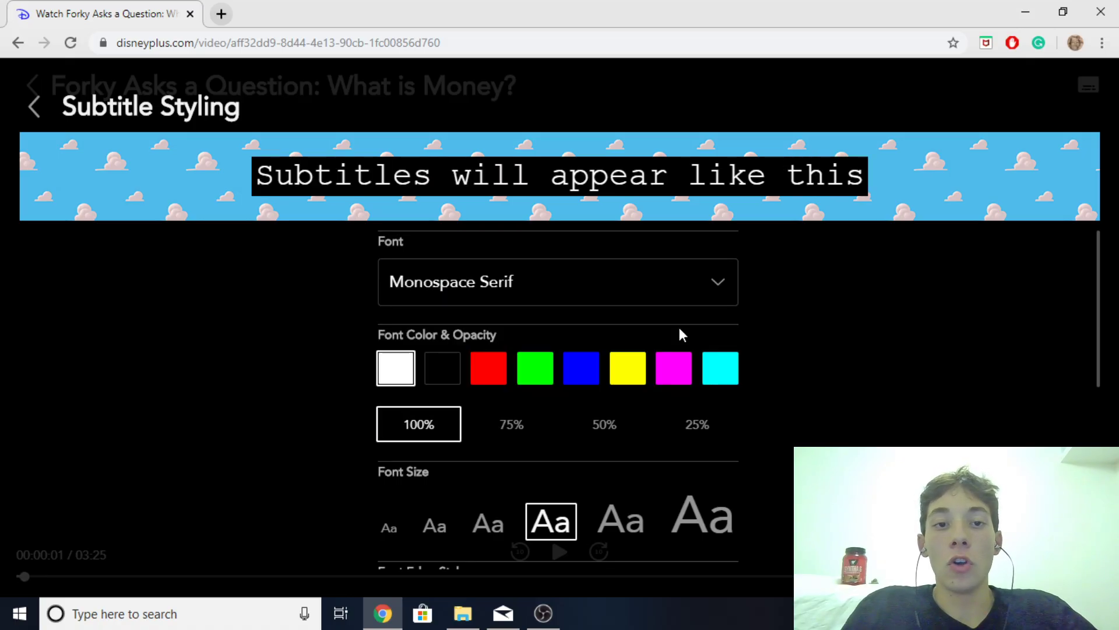
left_click(694, 295)
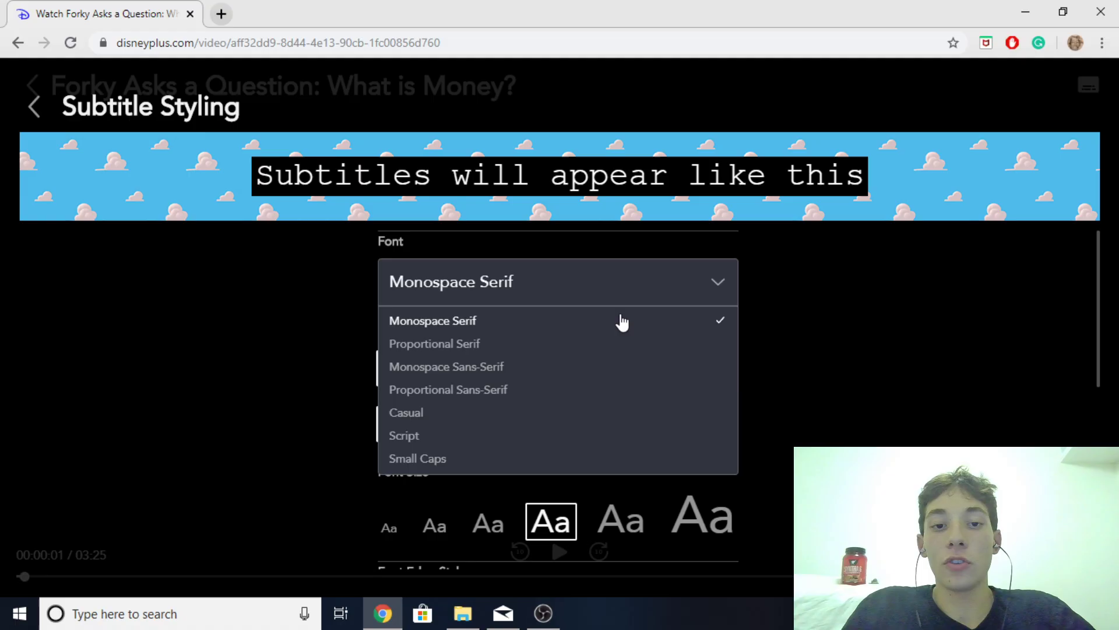
left_click(593, 348)
left_click(570, 282)
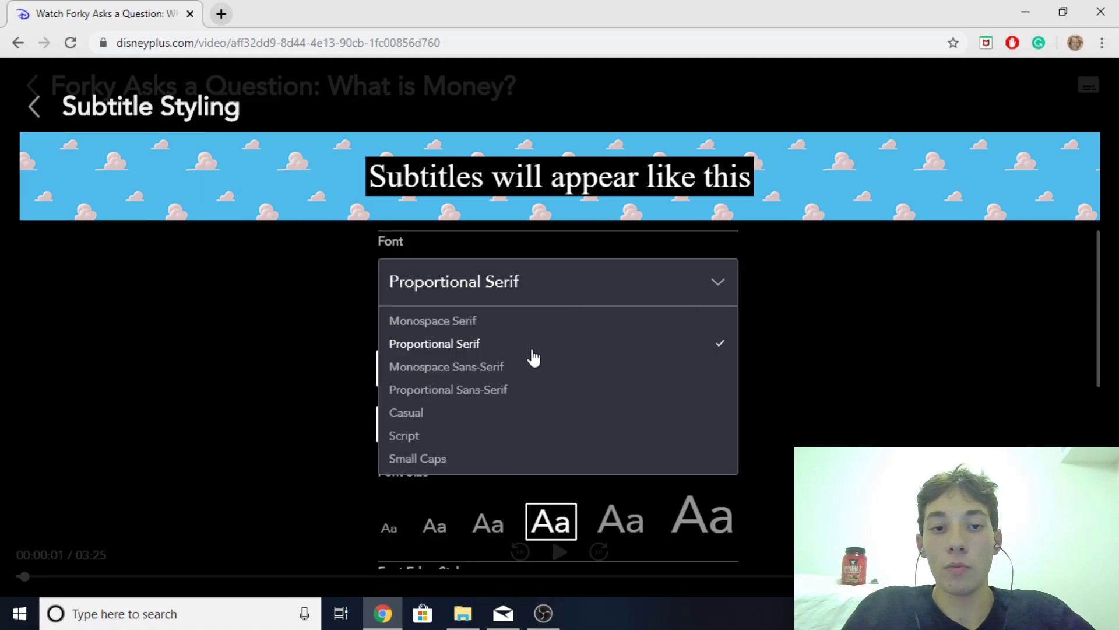
left_click(499, 391)
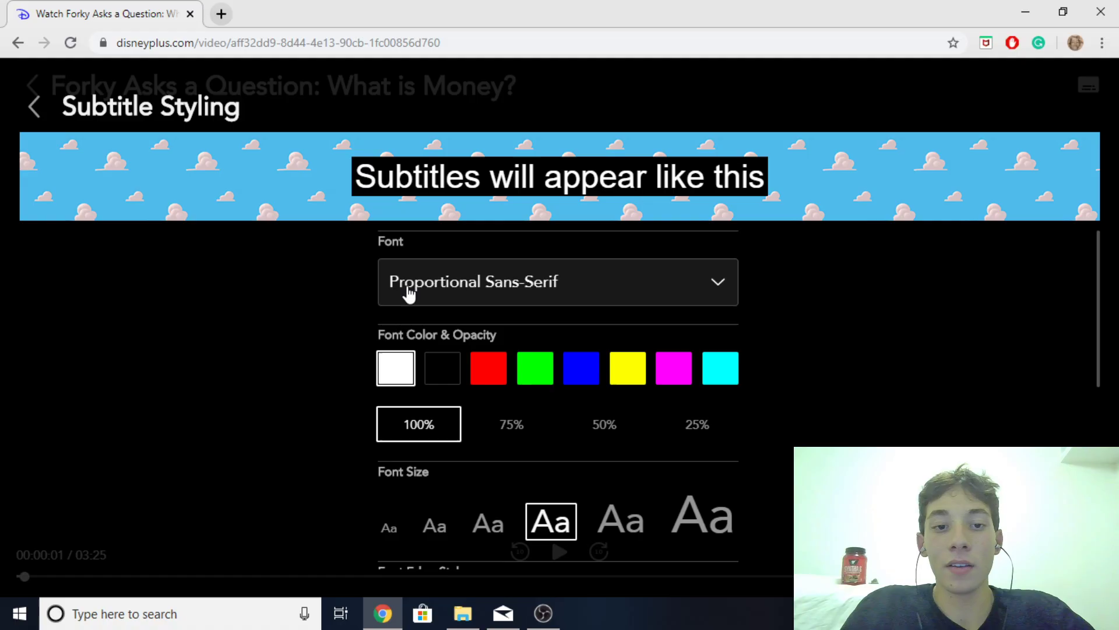
Step: Try black, red, green, blue, yellow and cyan as the subtitle font color, and return it to white
left_click(441, 368)
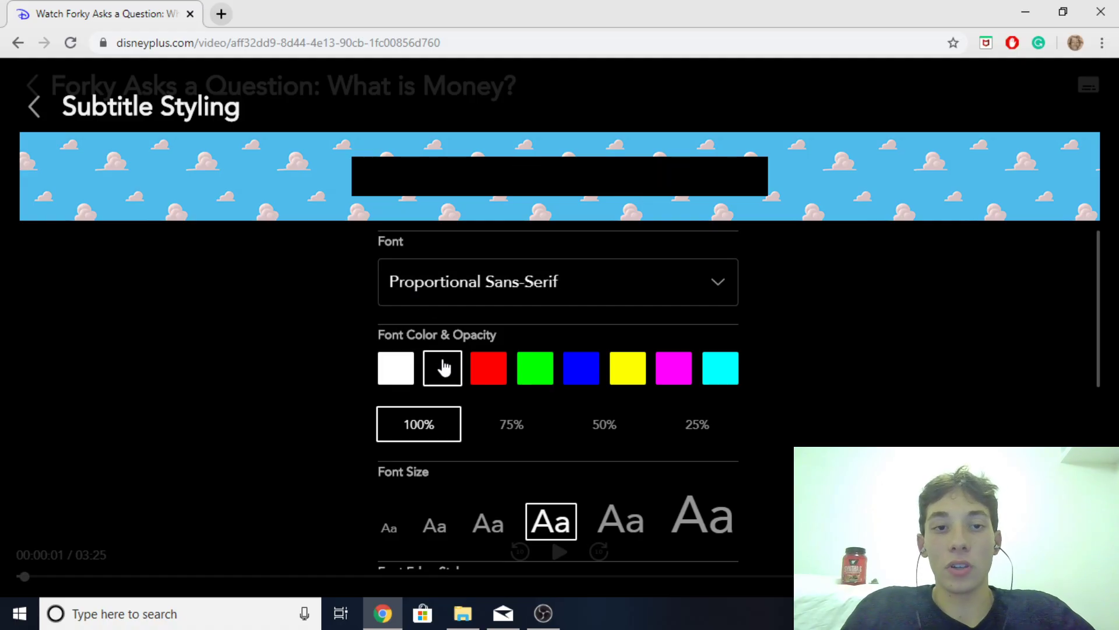
left_click(494, 374)
left_click(535, 372)
left_click(579, 371)
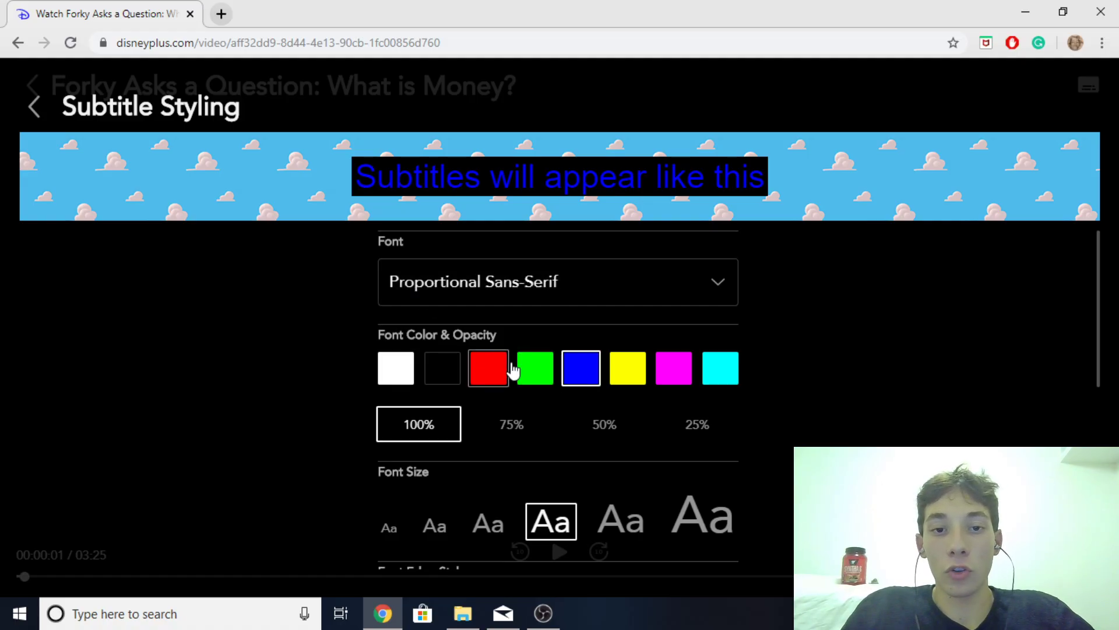
left_click(616, 370)
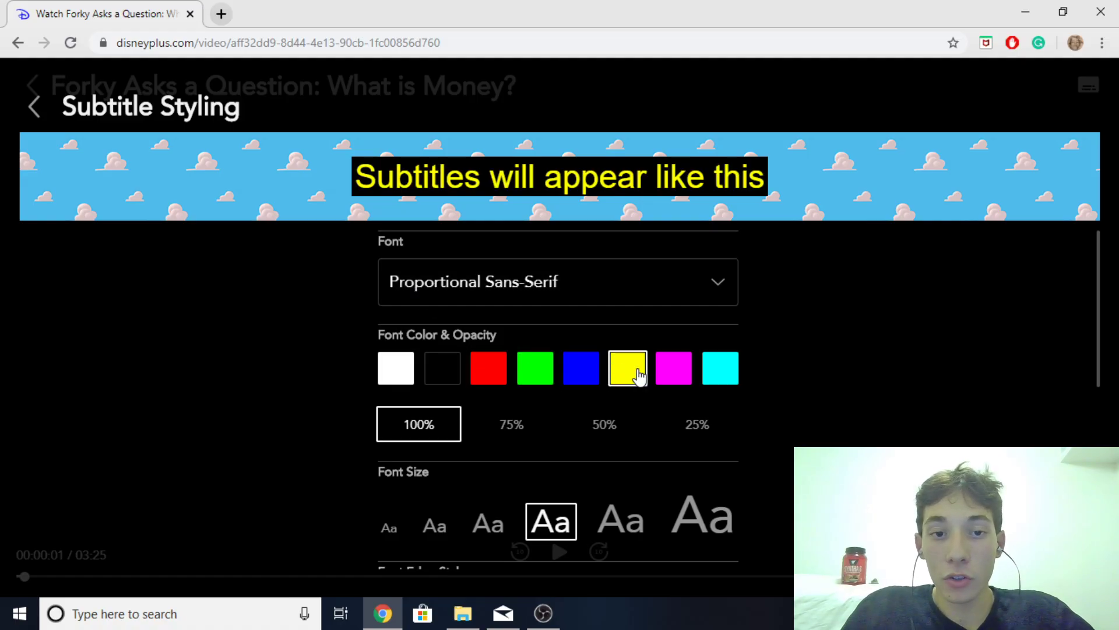
left_click(711, 383)
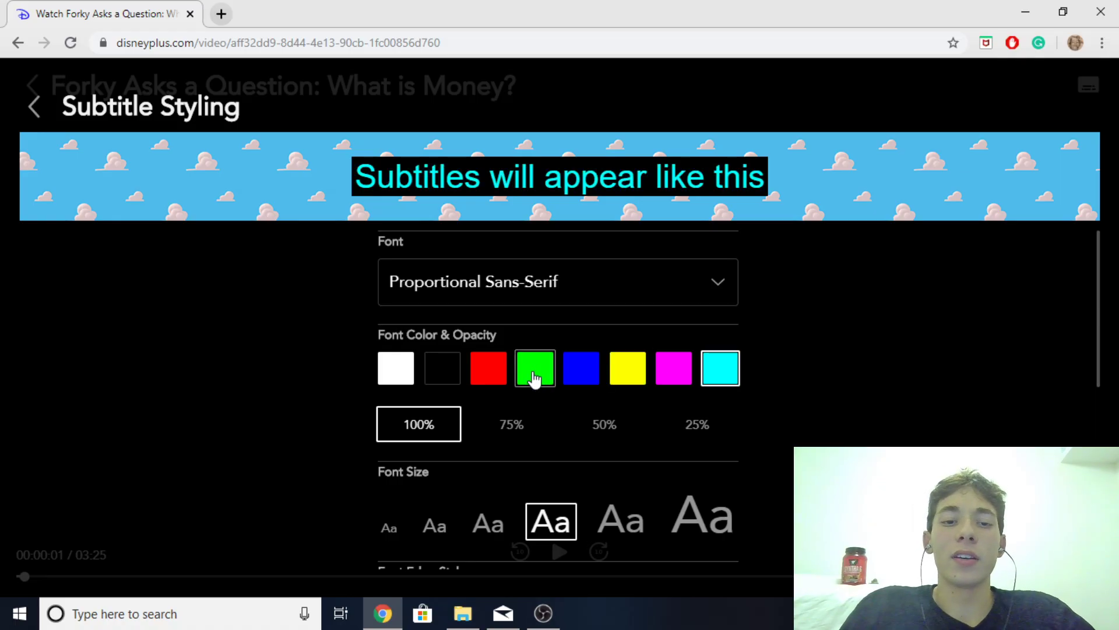
left_click(416, 376)
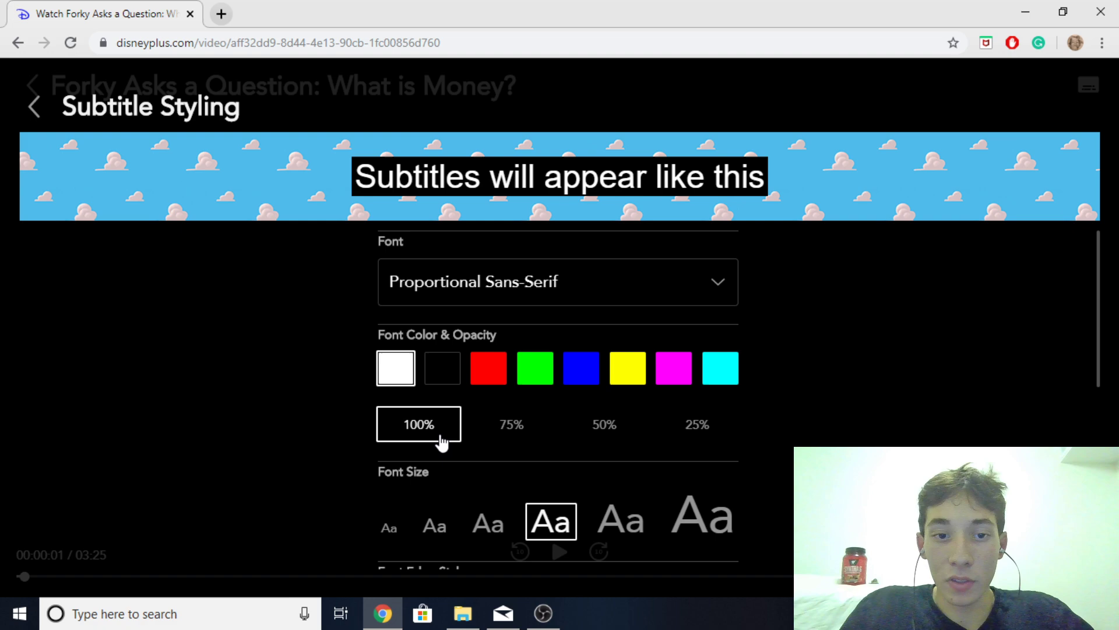
Step: Preview the subtitle font opacity at 75%, 50% and 25%, and return it to 100%
left_click(513, 434)
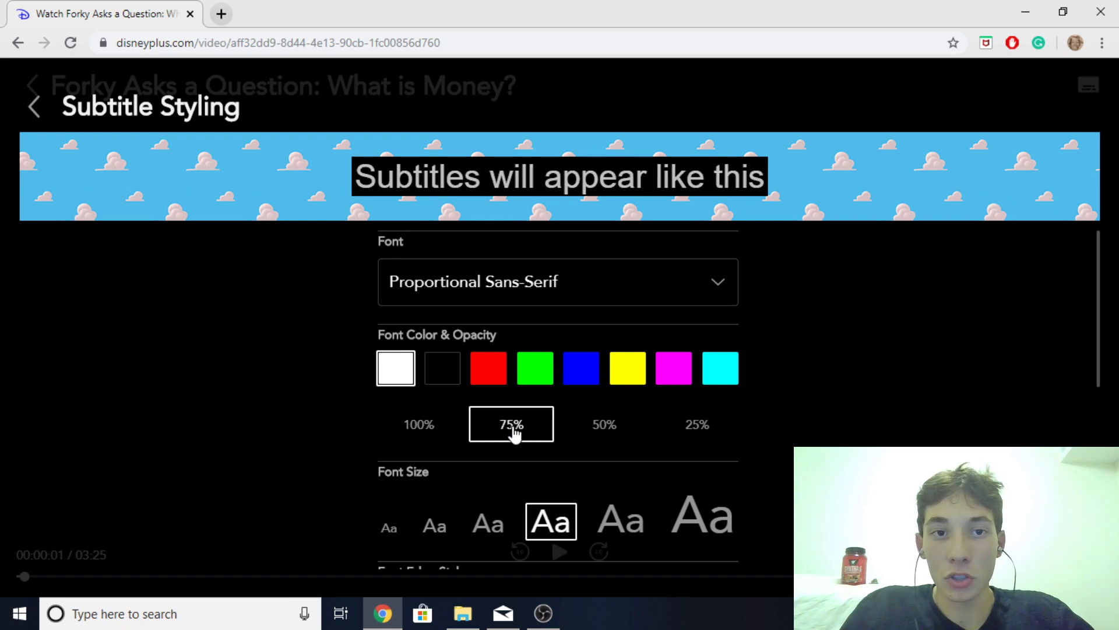
left_click(605, 429)
left_click(663, 430)
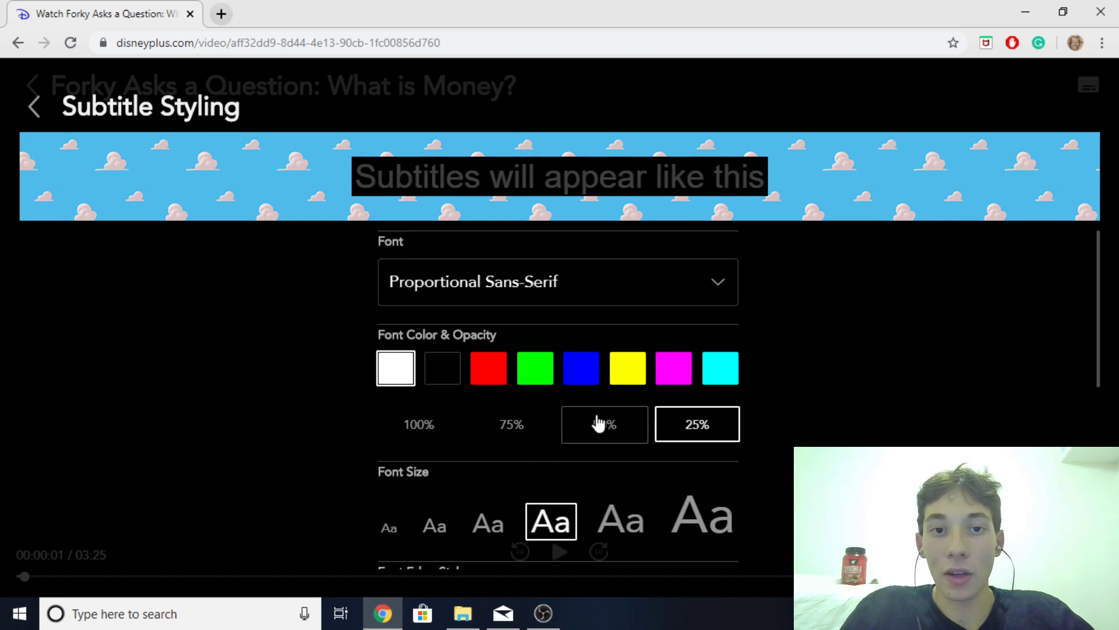
left_click(603, 425)
left_click(514, 425)
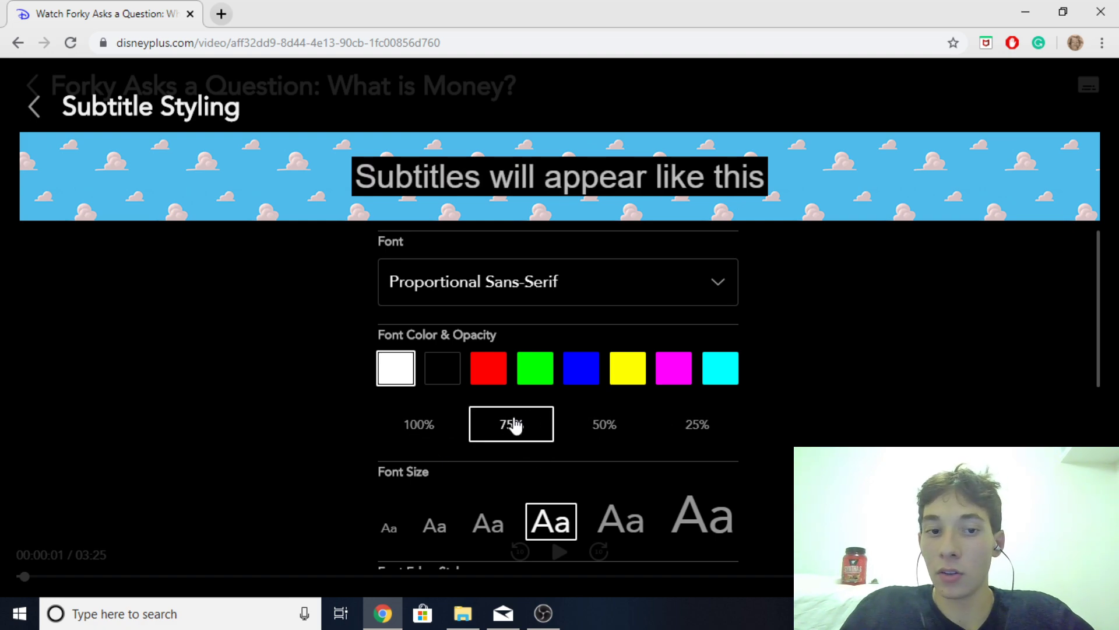
left_click(414, 443)
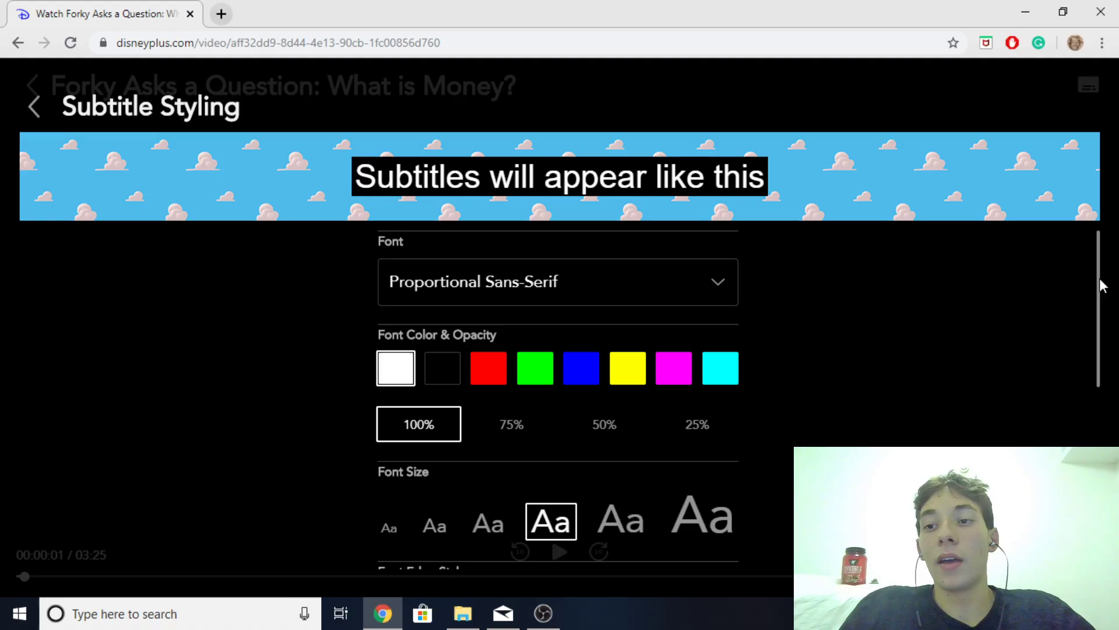
Step: Preview subtitle font sizes from the smallest to the largest, and return to the fourth size
scroll(1096, 291, "down", 3)
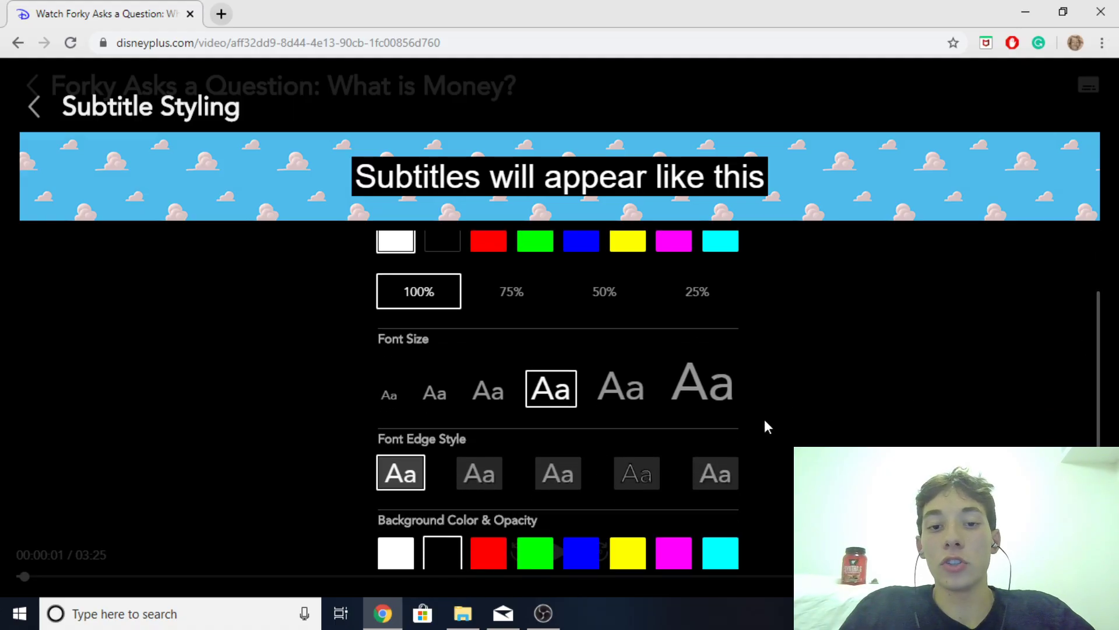
left_click(389, 395)
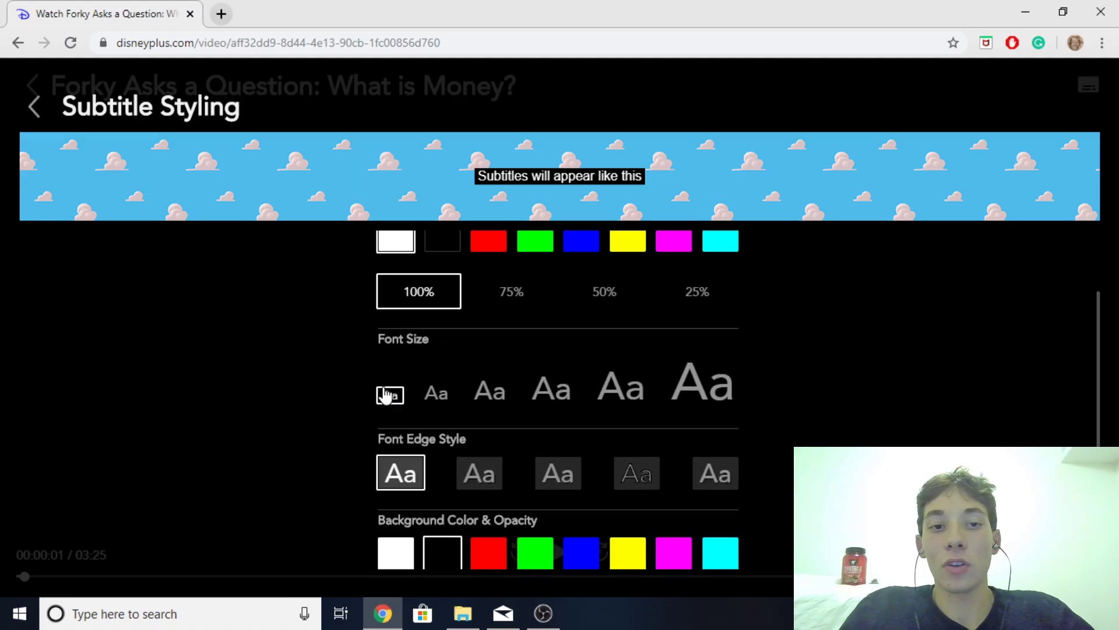
left_click(436, 399)
left_click(486, 398)
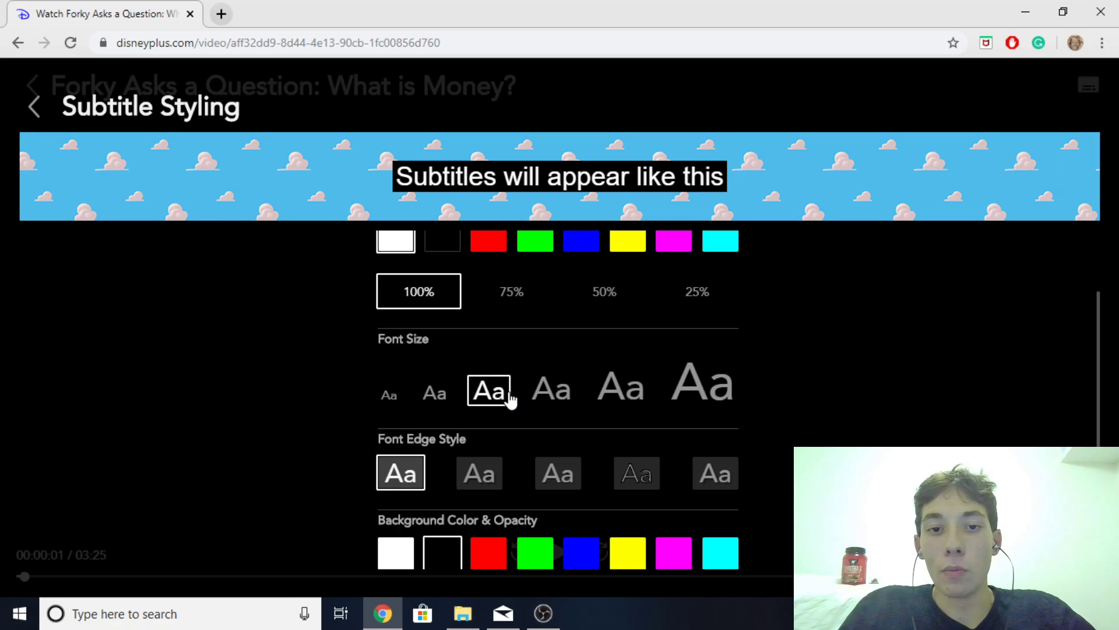
left_click(553, 401)
left_click(691, 391)
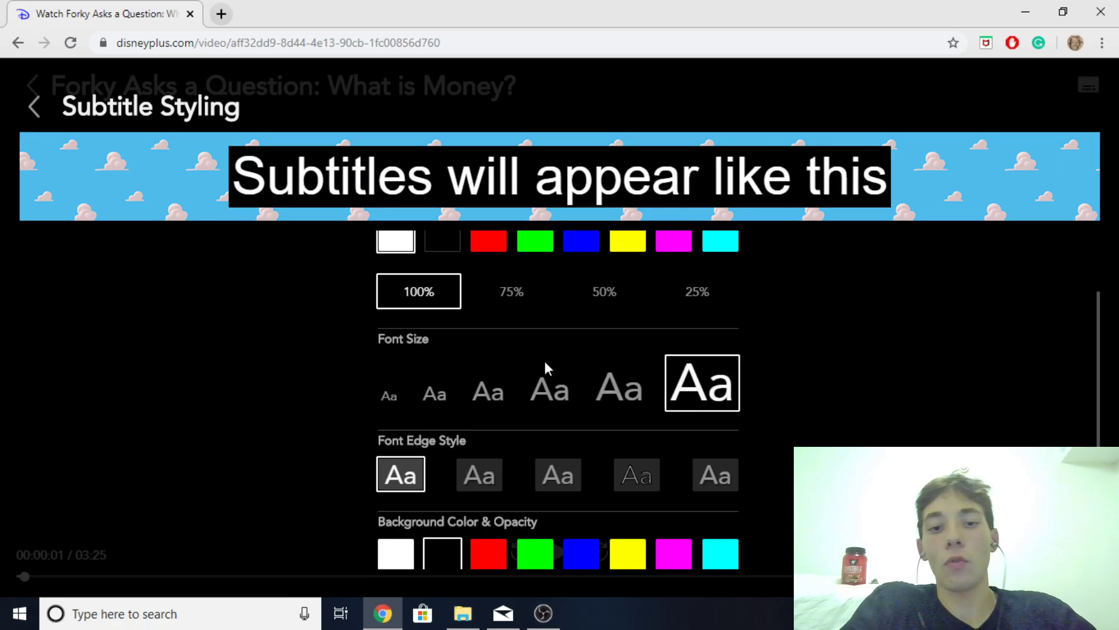
left_click(542, 387)
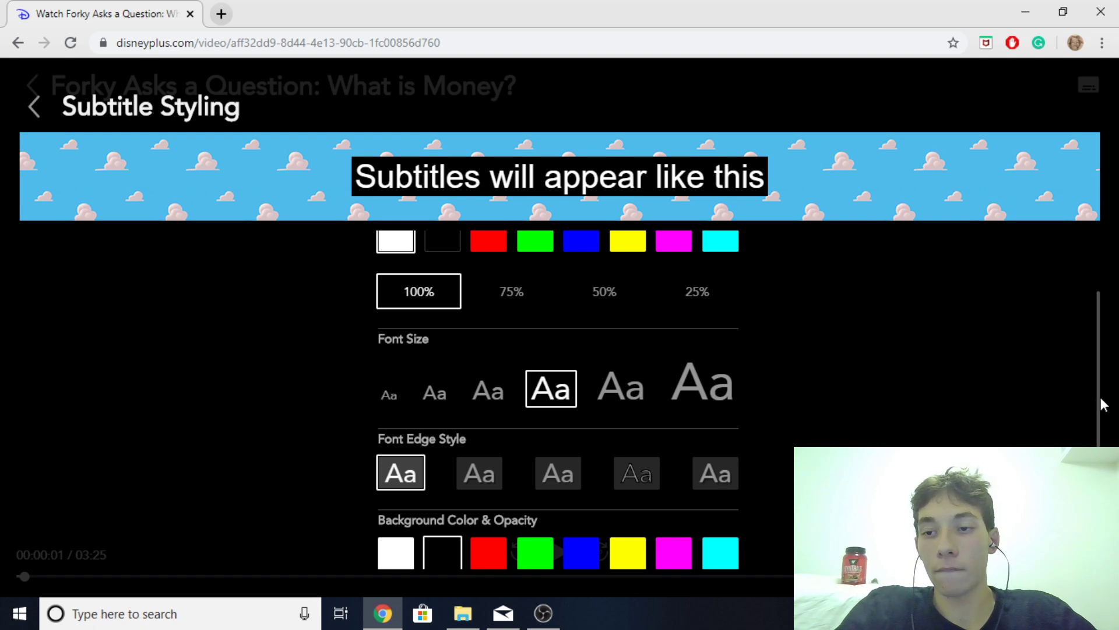
Step: Try the alternative font edge styles on the subtitle preview, and return to the first style
left_click_drag(1100, 400, 1090, 478)
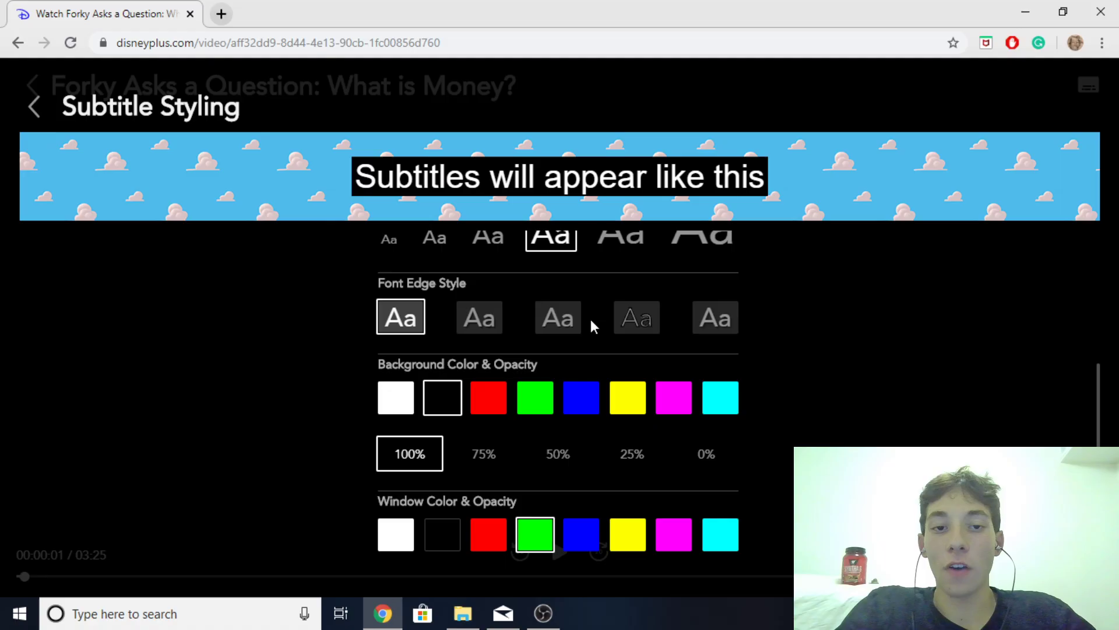
left_click(487, 321)
left_click(545, 317)
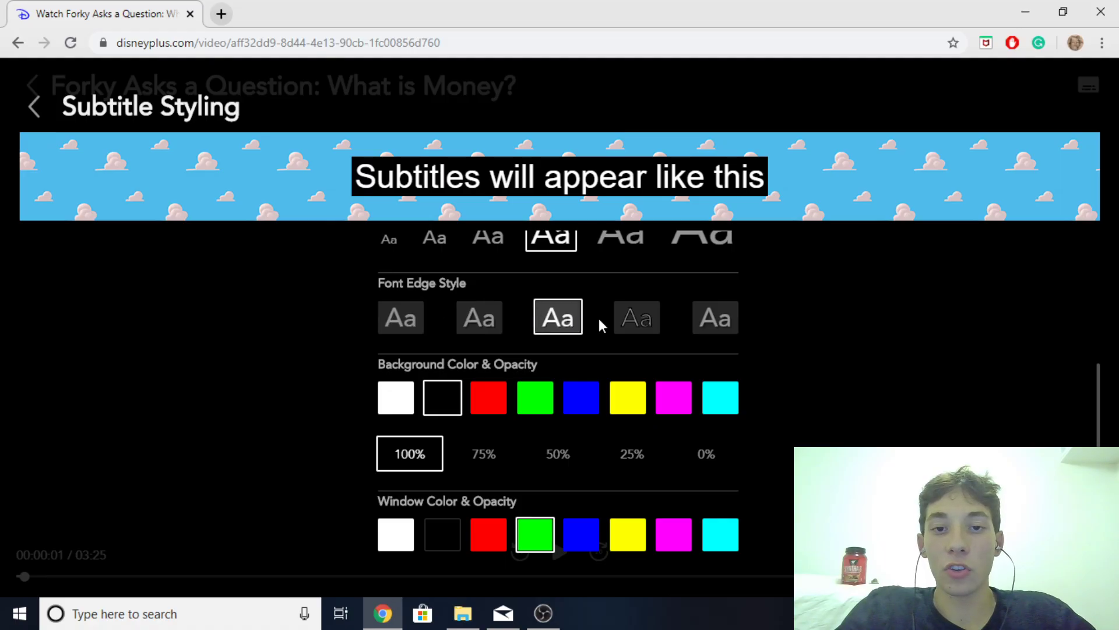
left_click(615, 322)
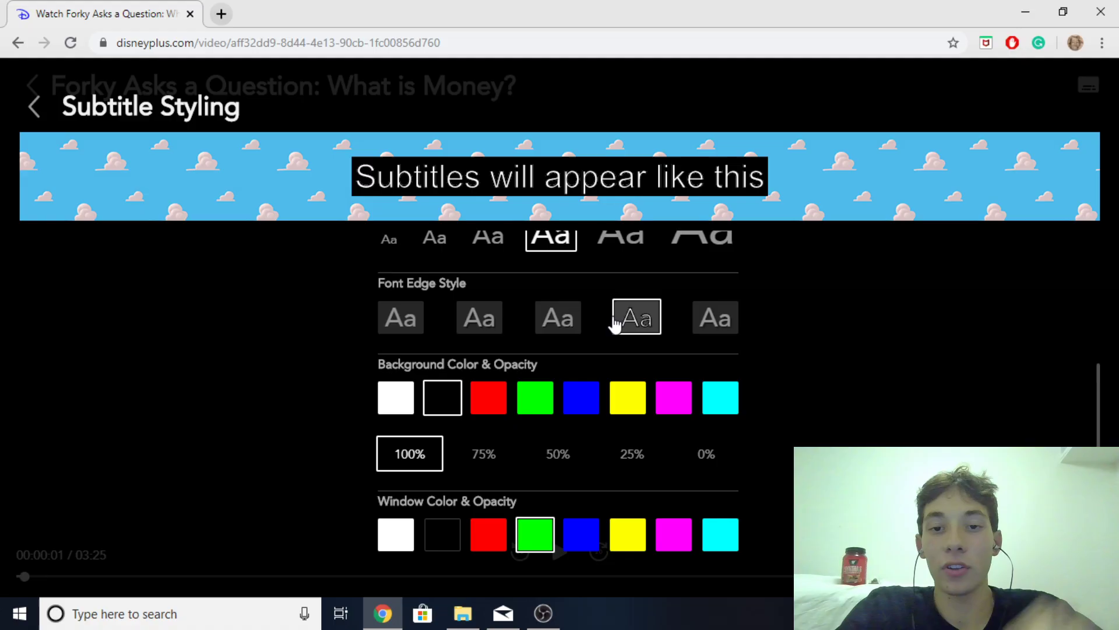
left_click(473, 315)
left_click(560, 311)
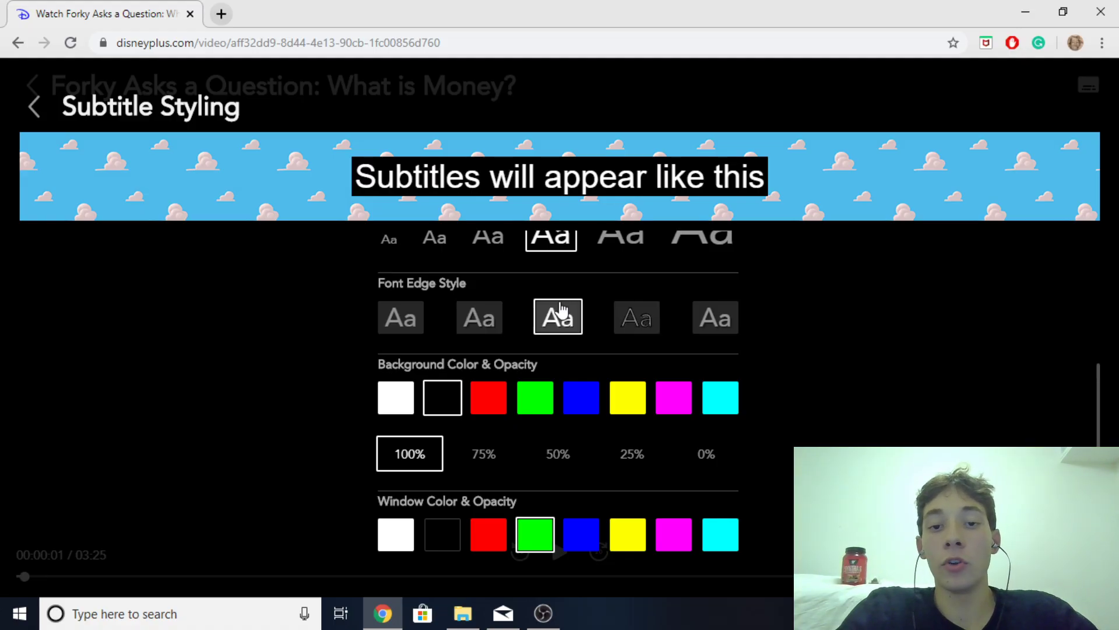
left_click(638, 315)
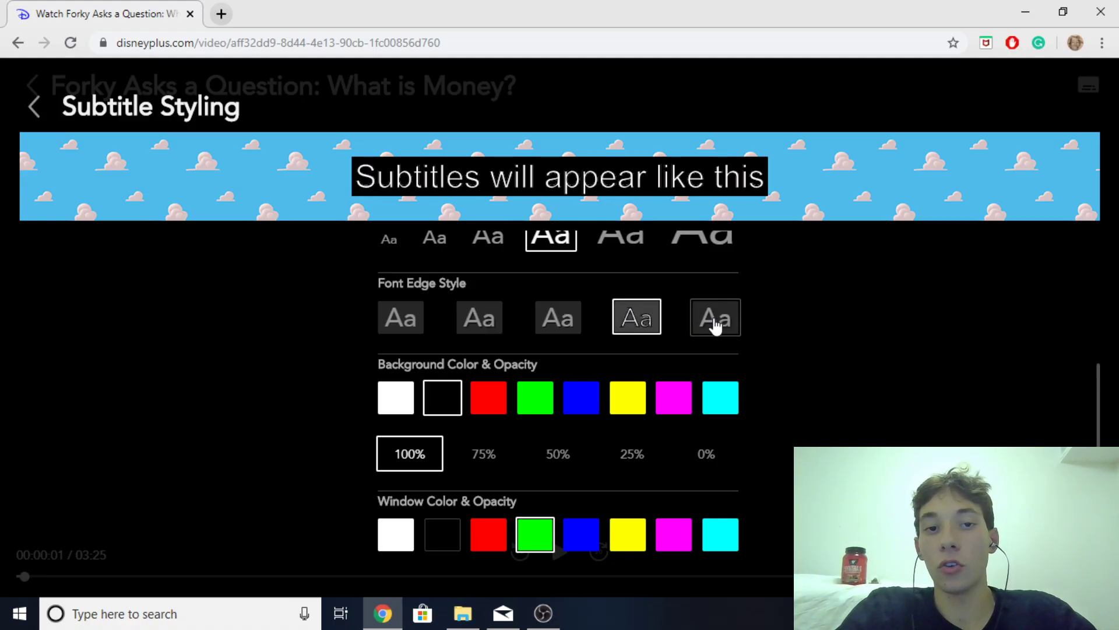
left_click(711, 319)
left_click(646, 320)
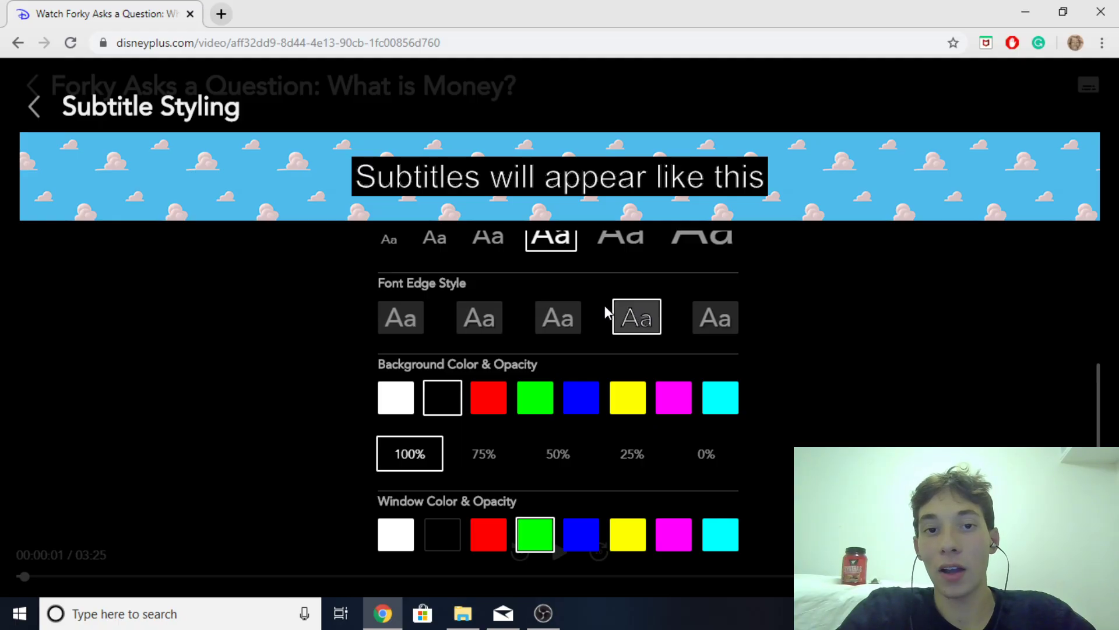
left_click(410, 323)
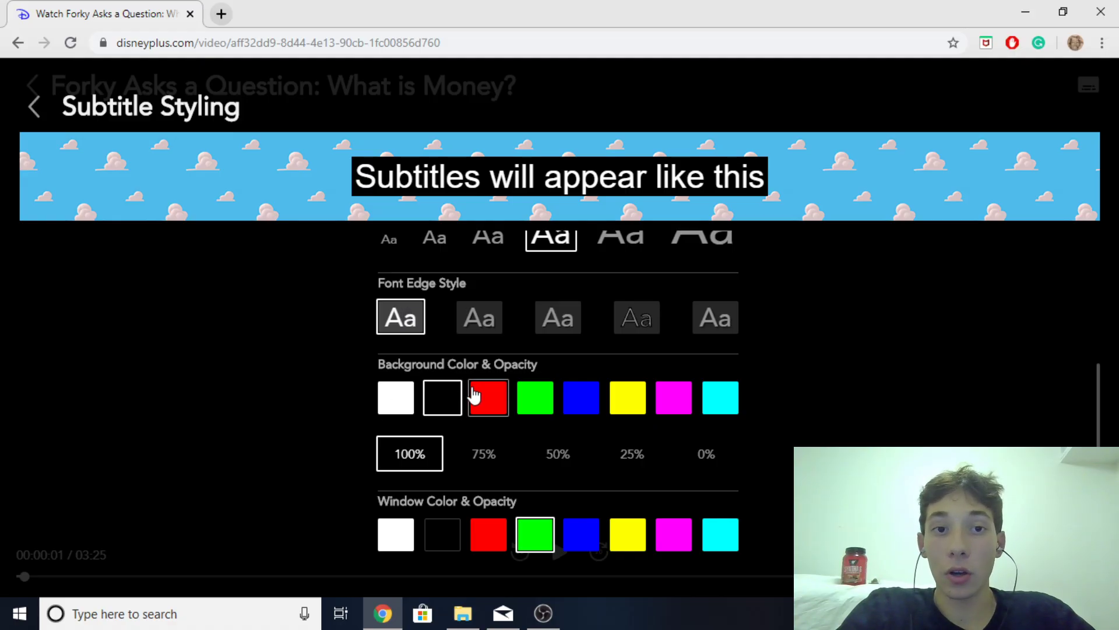
Step: Try red, green, yellow, magenta and cyan as the subtitle background color, and return it to black
left_click(482, 402)
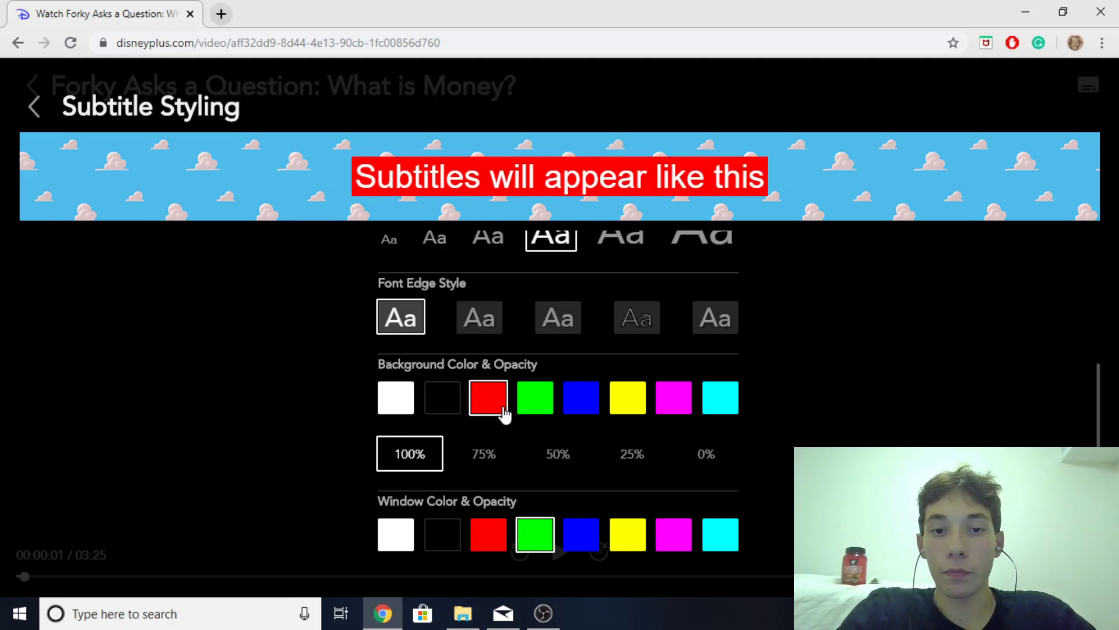
left_click(533, 410)
left_click(633, 418)
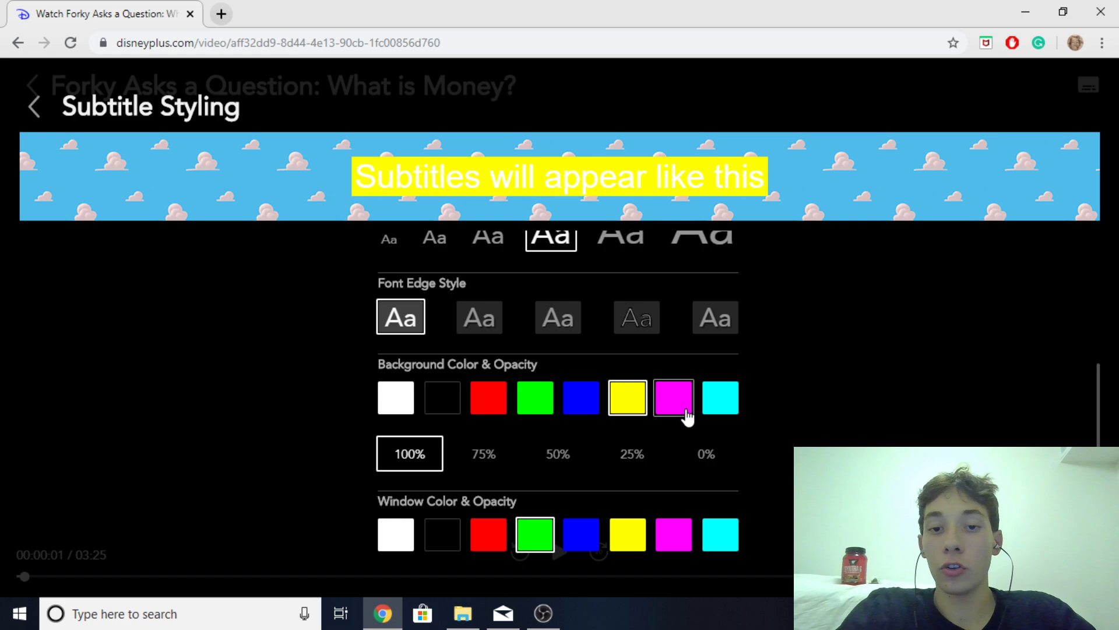
left_click(685, 408)
left_click(718, 405)
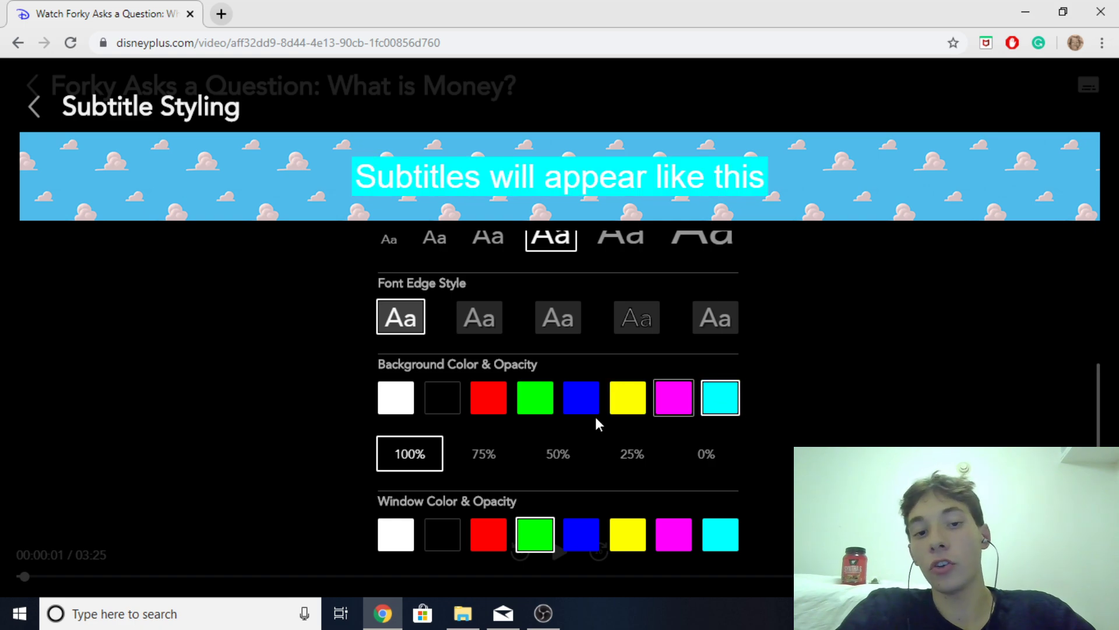
left_click(450, 413)
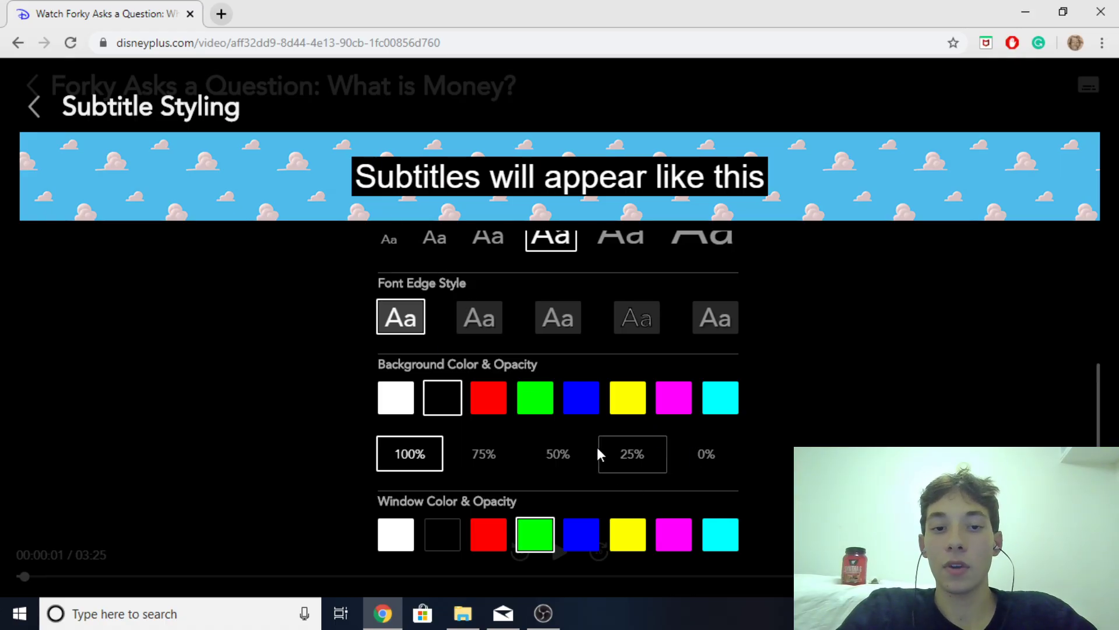
Step: Preview the subtitle background opacity at 75%, 50%, 25%, 0% and 100%, and set it to 75%
left_click(499, 456)
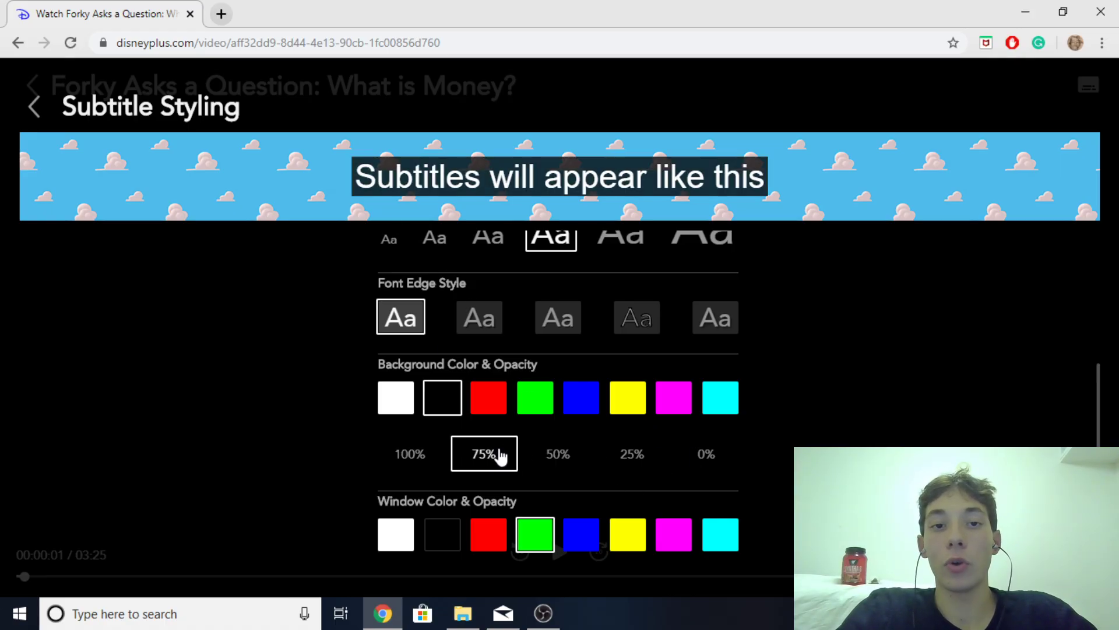
left_click(557, 456)
left_click(627, 460)
left_click(677, 470)
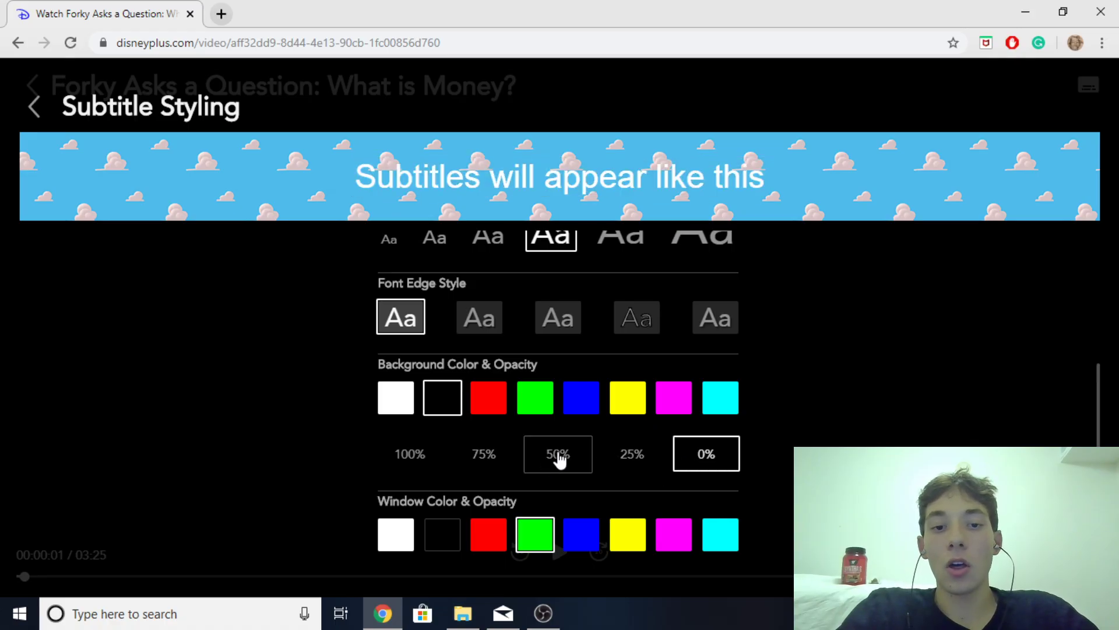
left_click(483, 454)
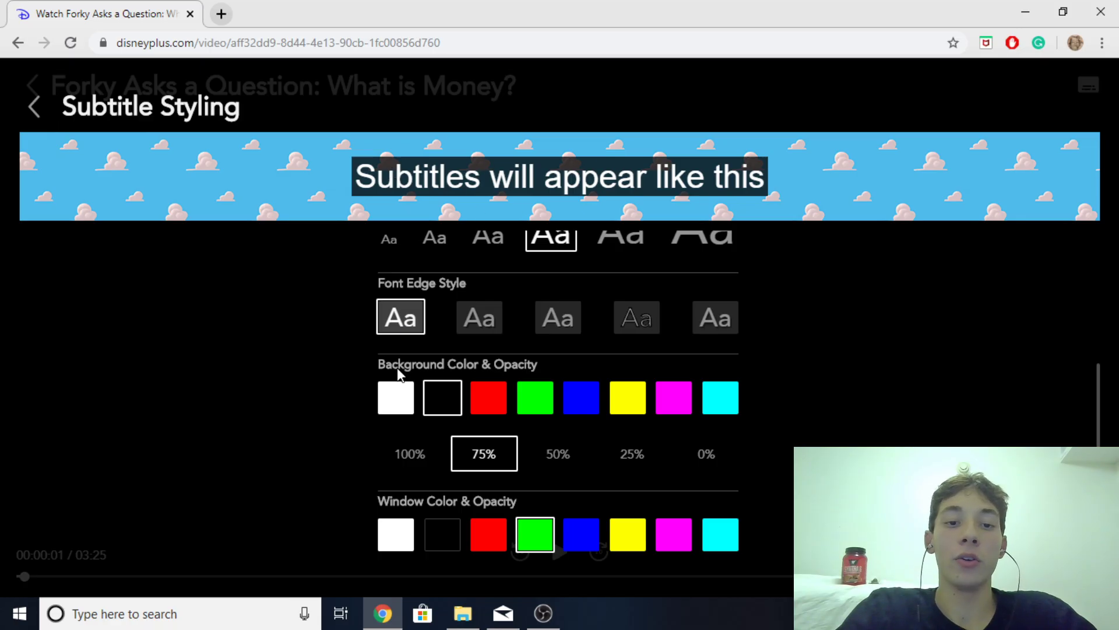
left_click(411, 461)
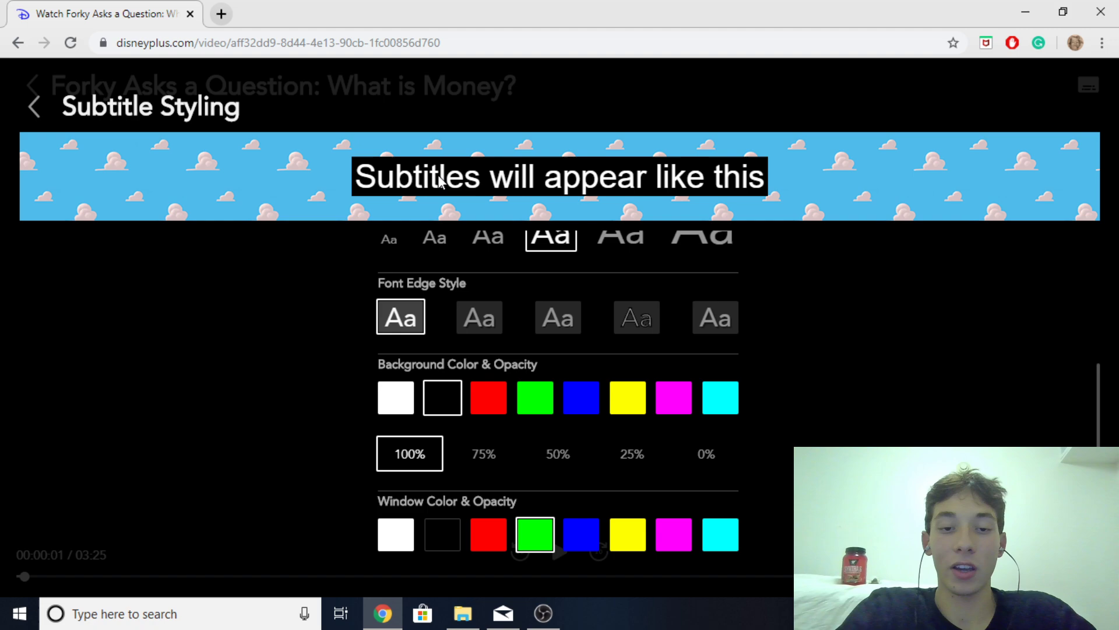
left_click(487, 467)
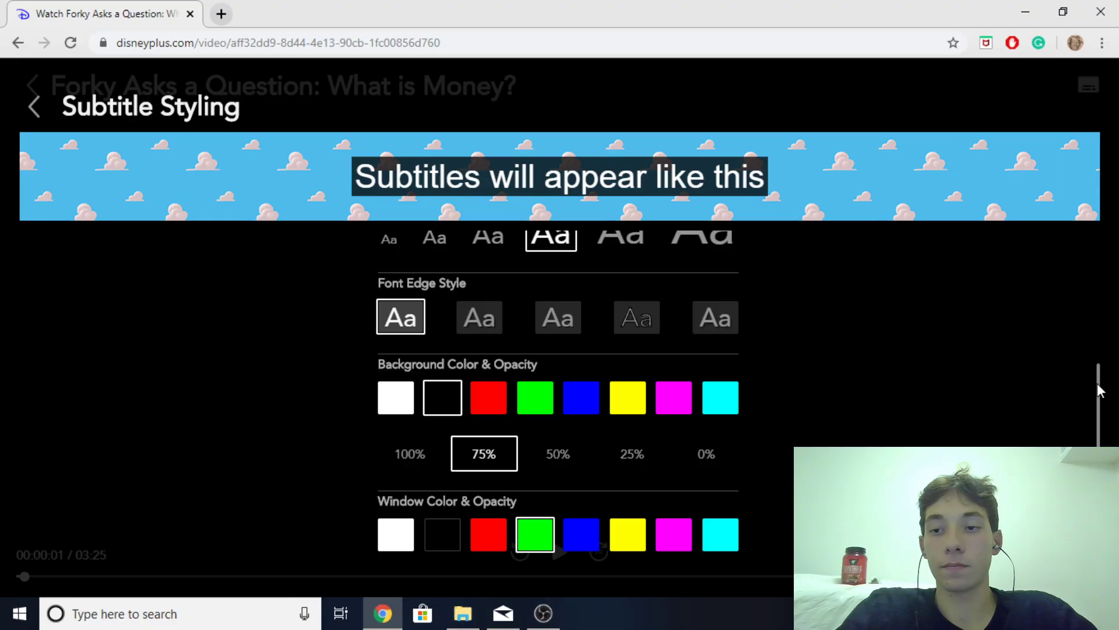
Step: Preview white, red, green, blue and yellow window colors at 100% opacity, try yellow at 75%, and set the window opacity to 0%
scroll(1093, 402, "down", 2)
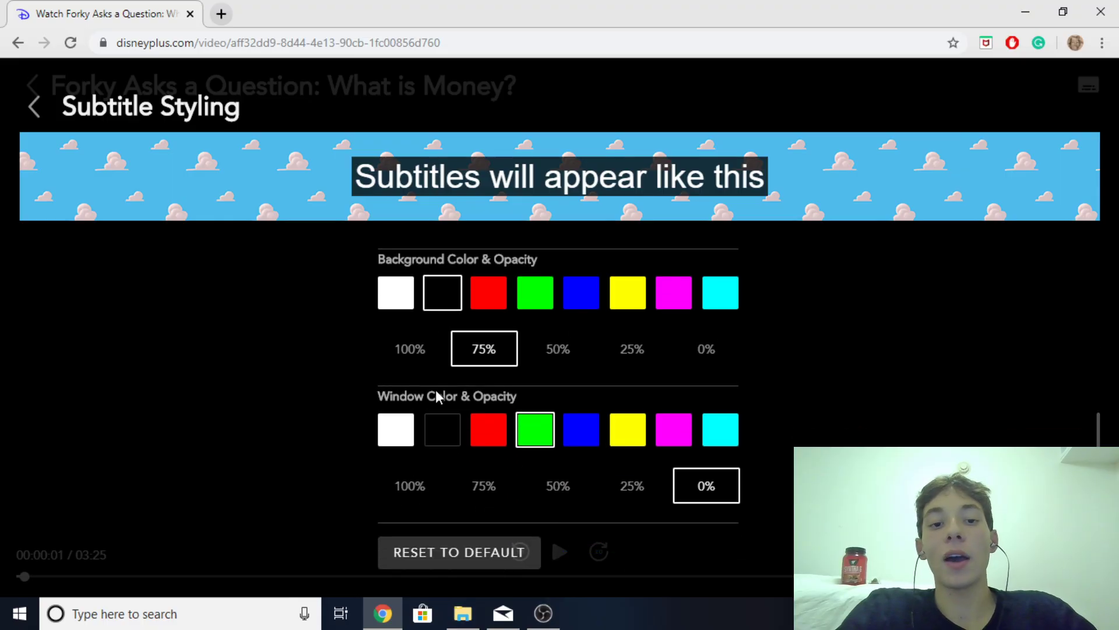
left_click(410, 429)
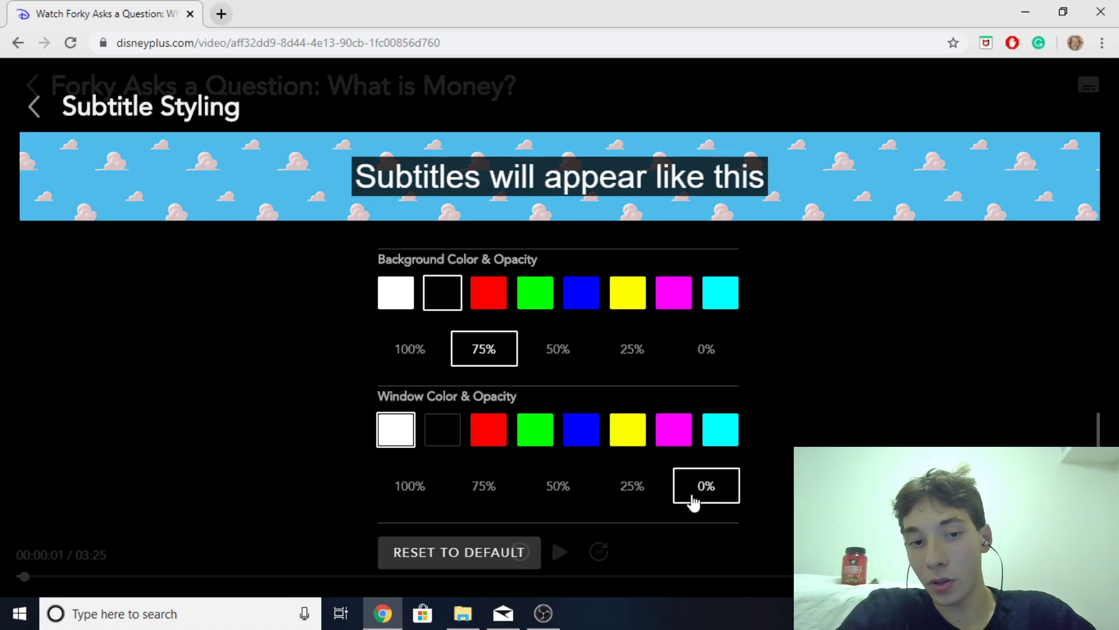
left_click(424, 491)
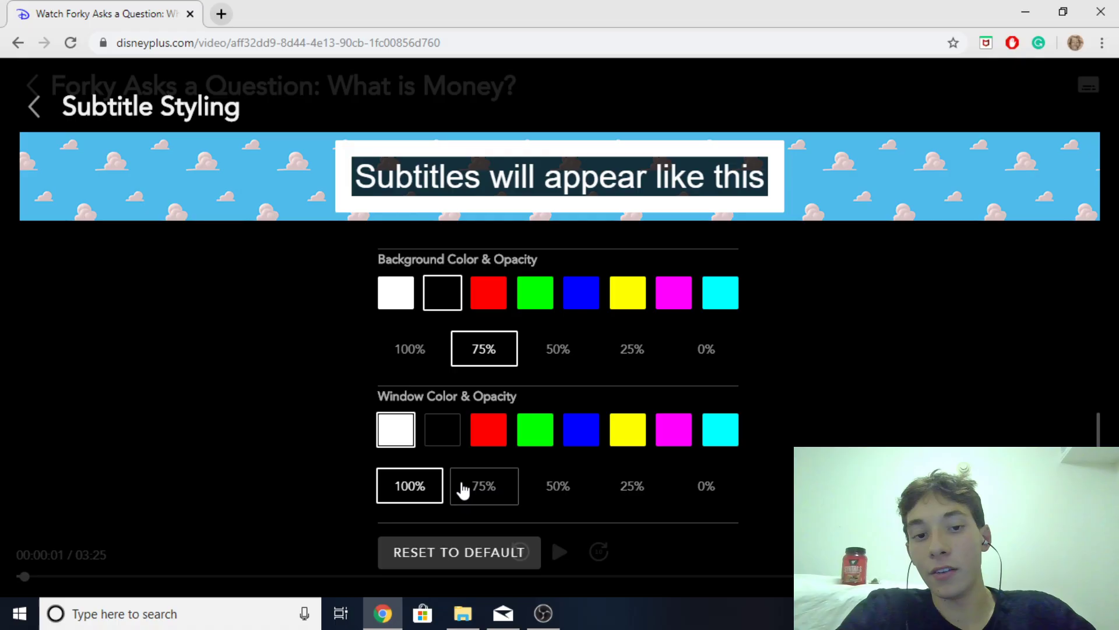
left_click(474, 425)
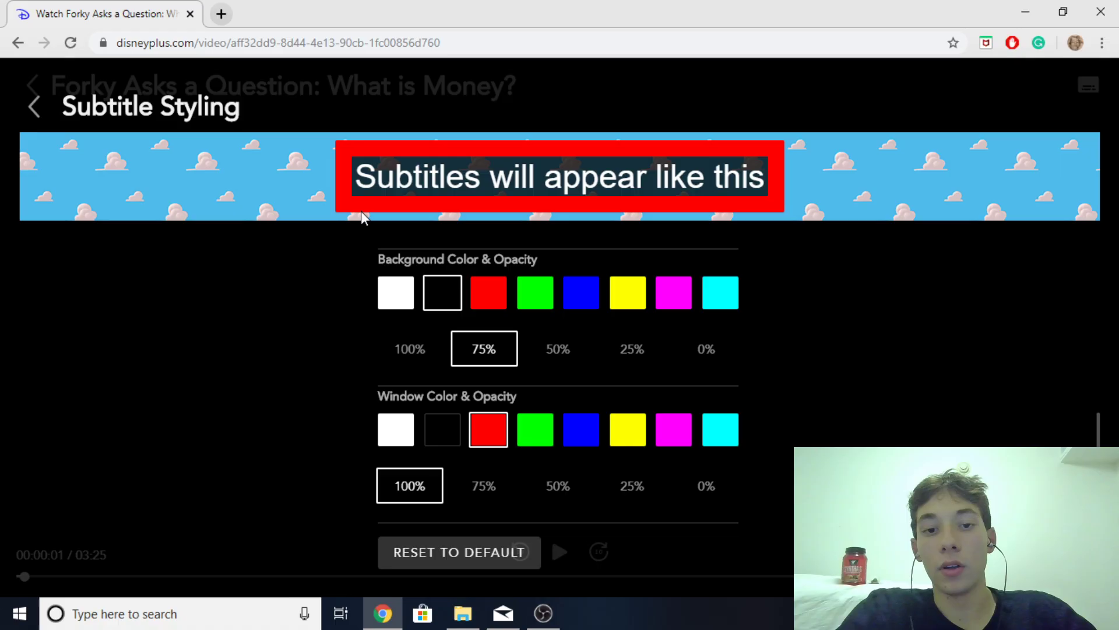
left_click(541, 430)
left_click(580, 436)
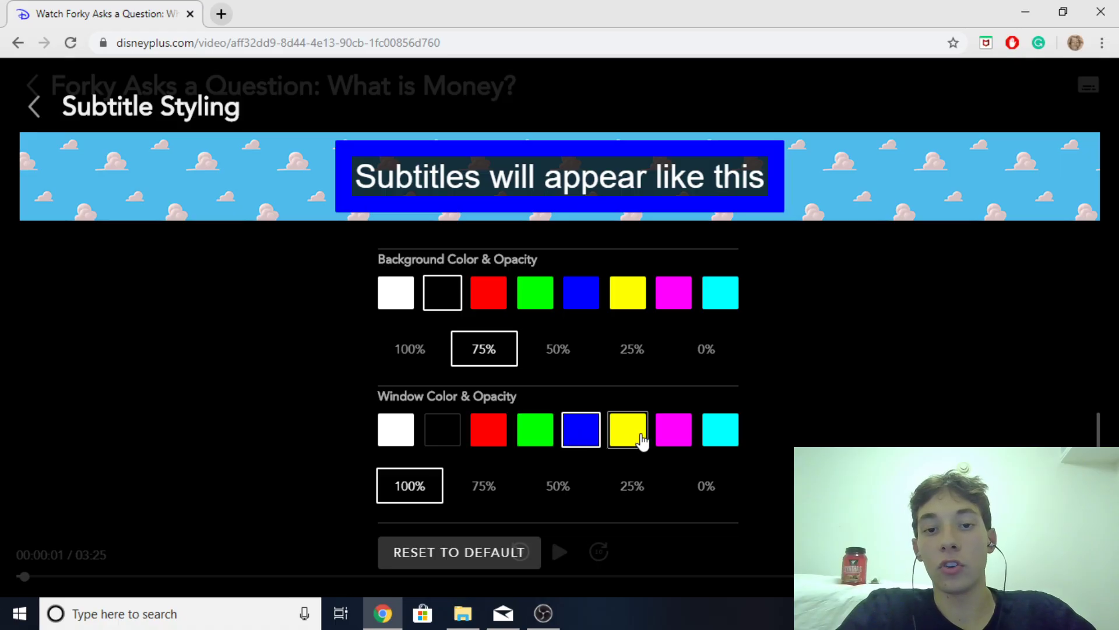
left_click(642, 440)
left_click(543, 432)
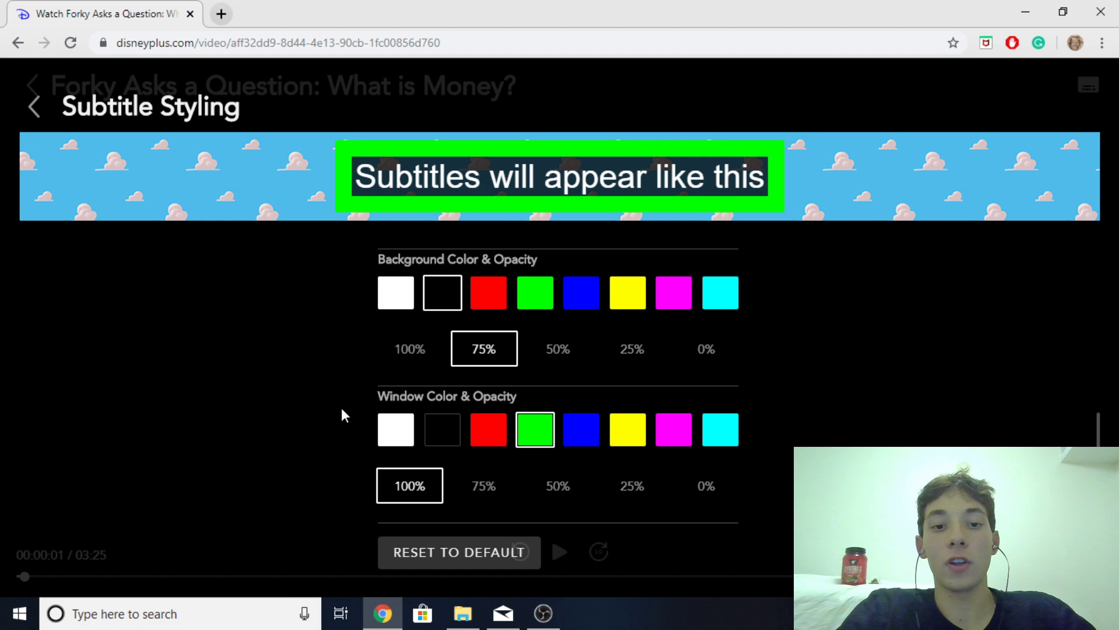
left_click(623, 443)
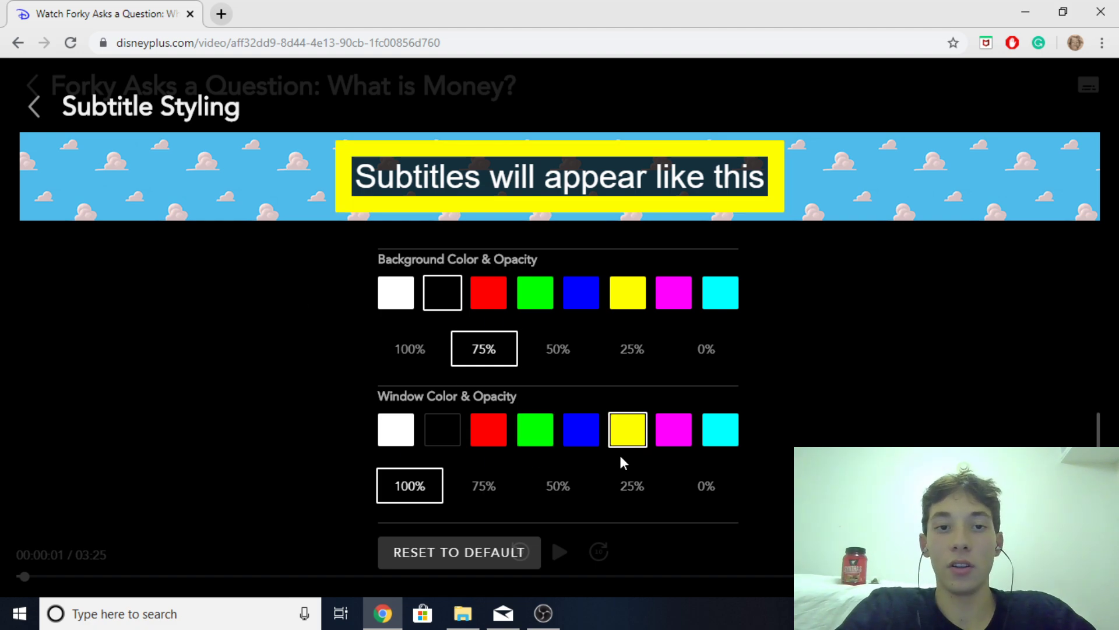
left_click(482, 493)
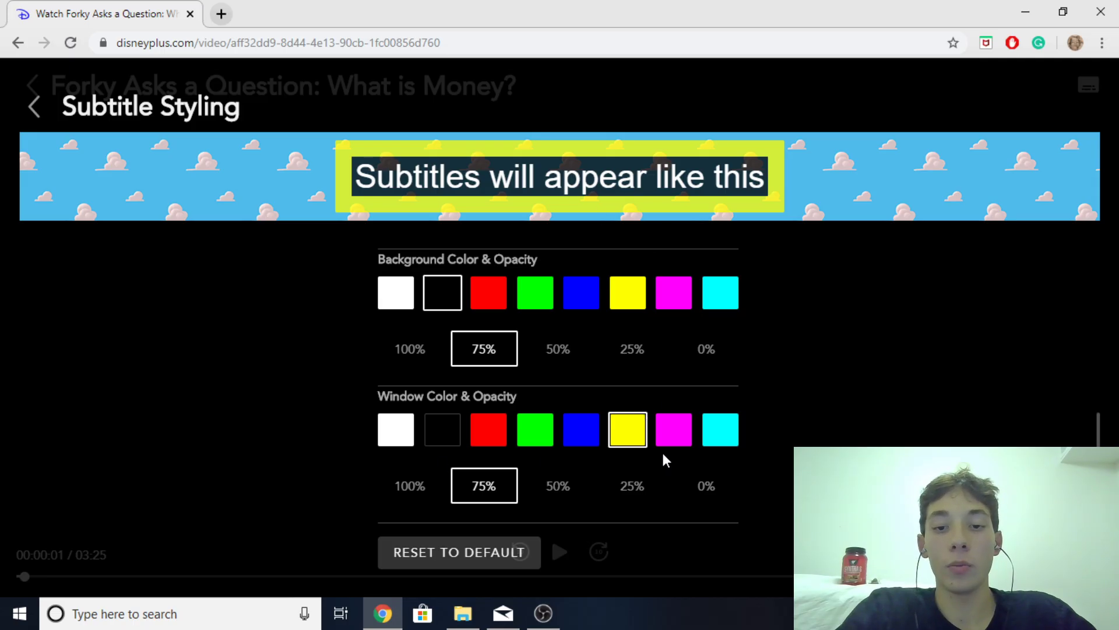
left_click(723, 491)
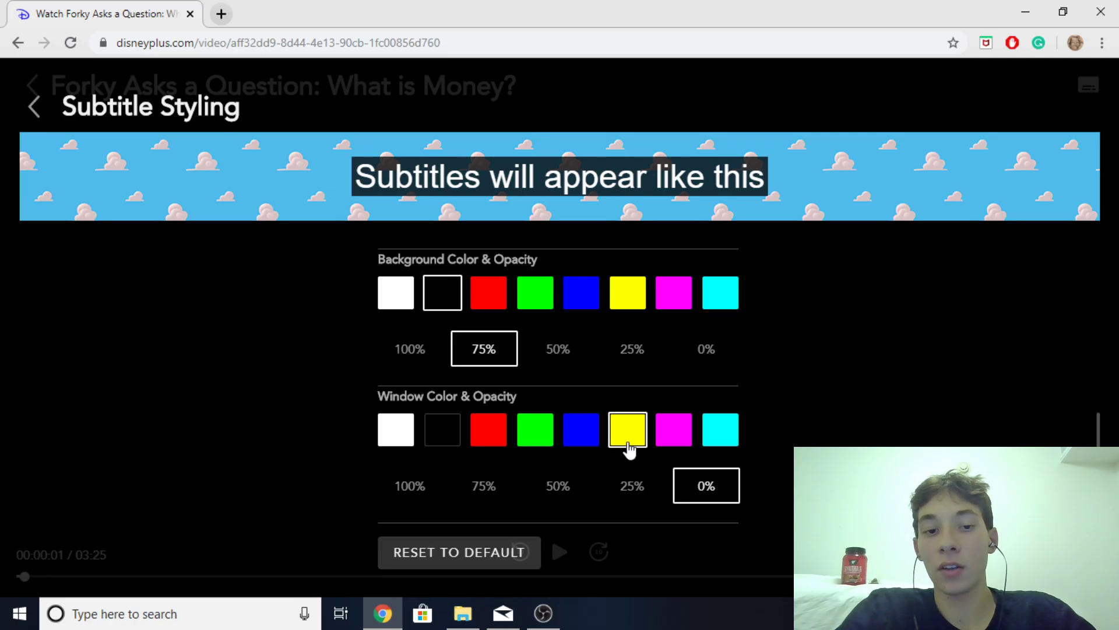
Step: Reset all subtitle styling options to default and review the restored font settings
left_click(442, 554)
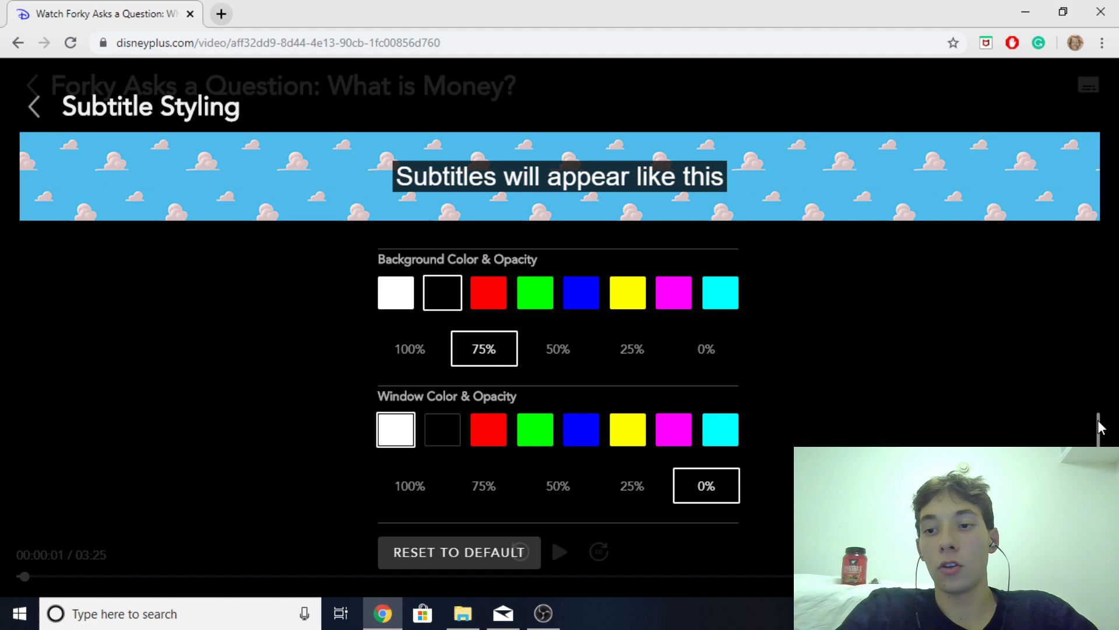
left_click_drag(1098, 421, 1083, 157)
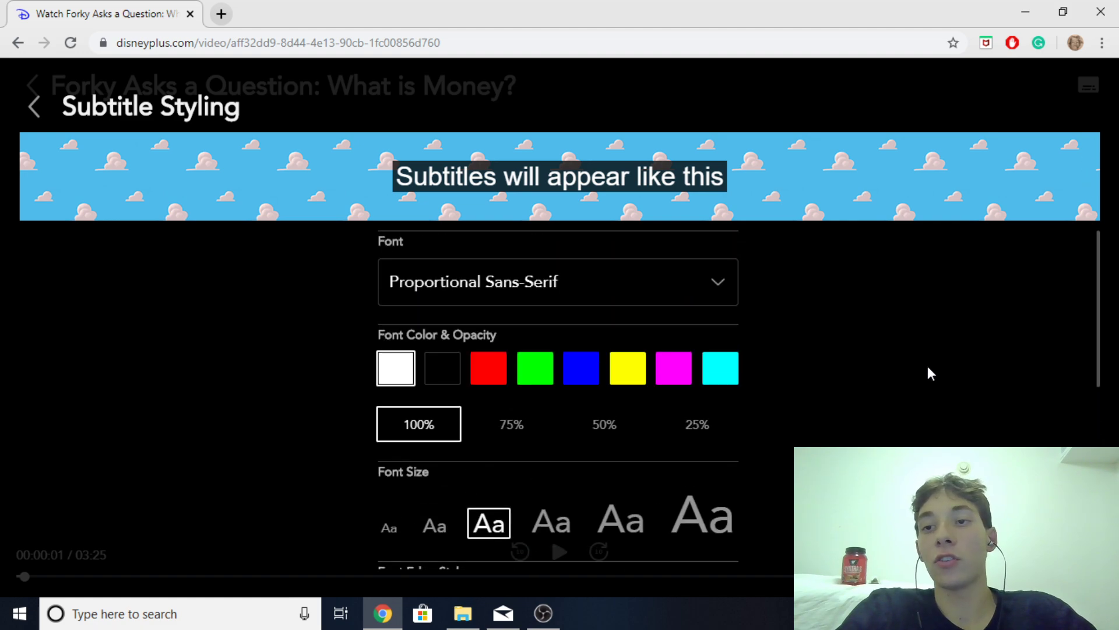